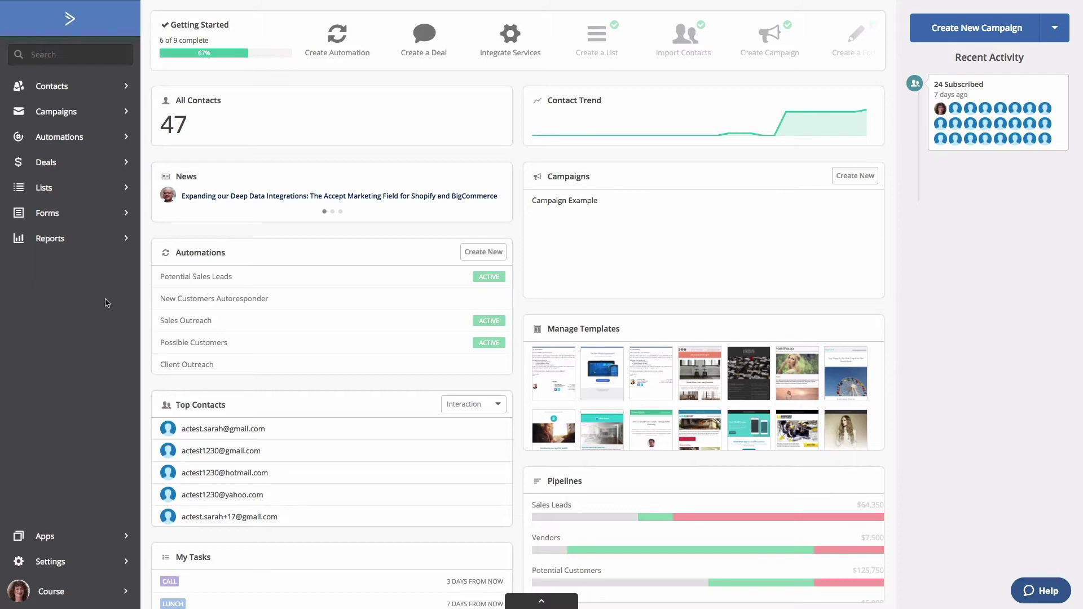
Step: Go from the dashboard to the Automations page via the left sidebar
click(63, 137)
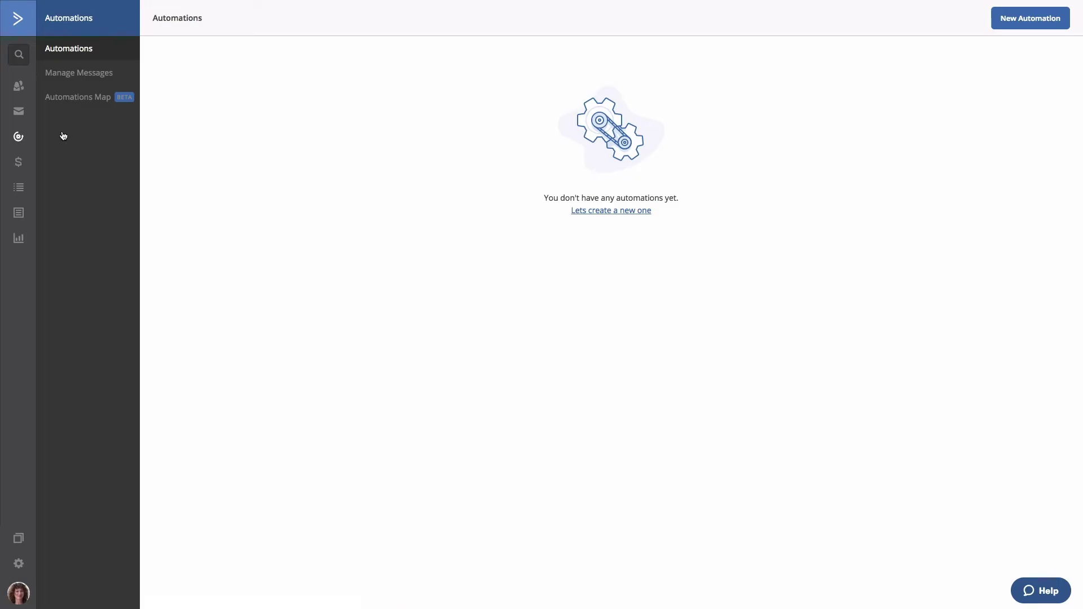
Step: Create a new automation from scratch and continue to the entry trigger choice
click(1029, 13)
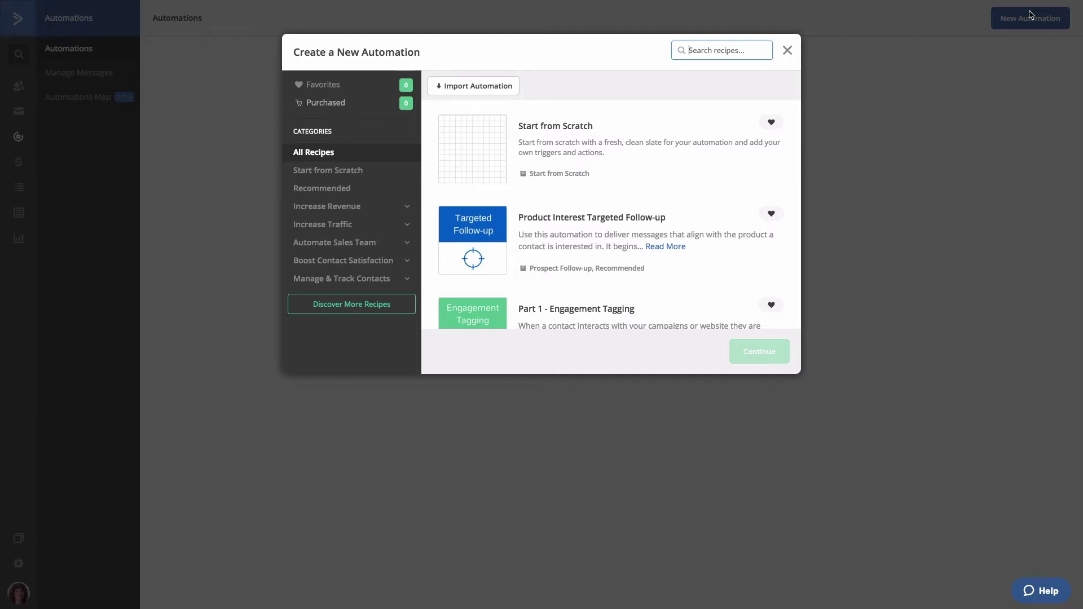
click(716, 146)
click(755, 352)
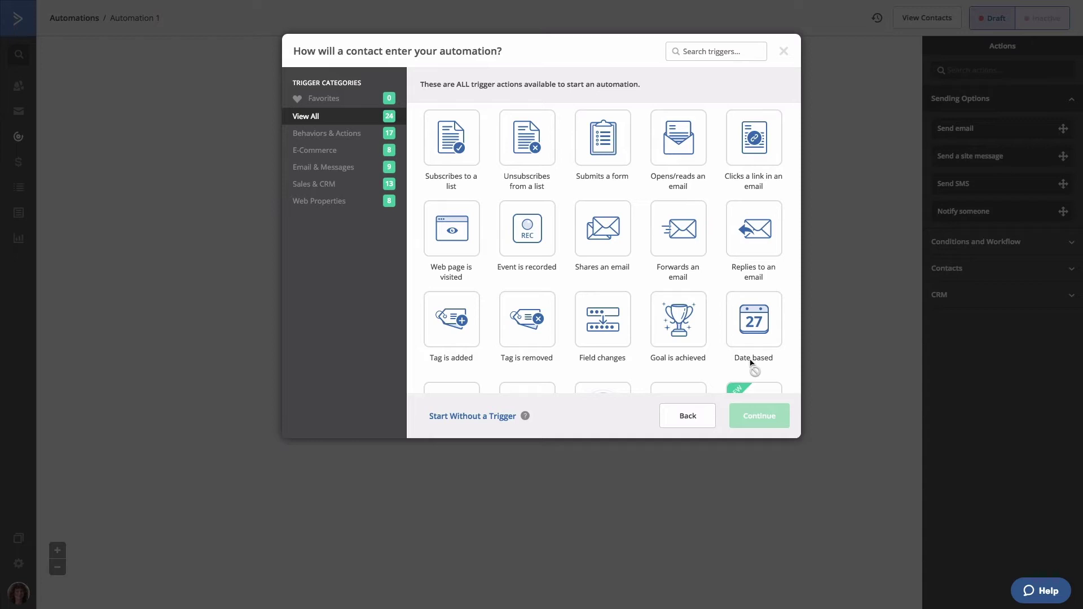
Step: Set a 'Submits a form' start trigger for 'Subscribers from website', running once per contact
click(601, 163)
click(755, 417)
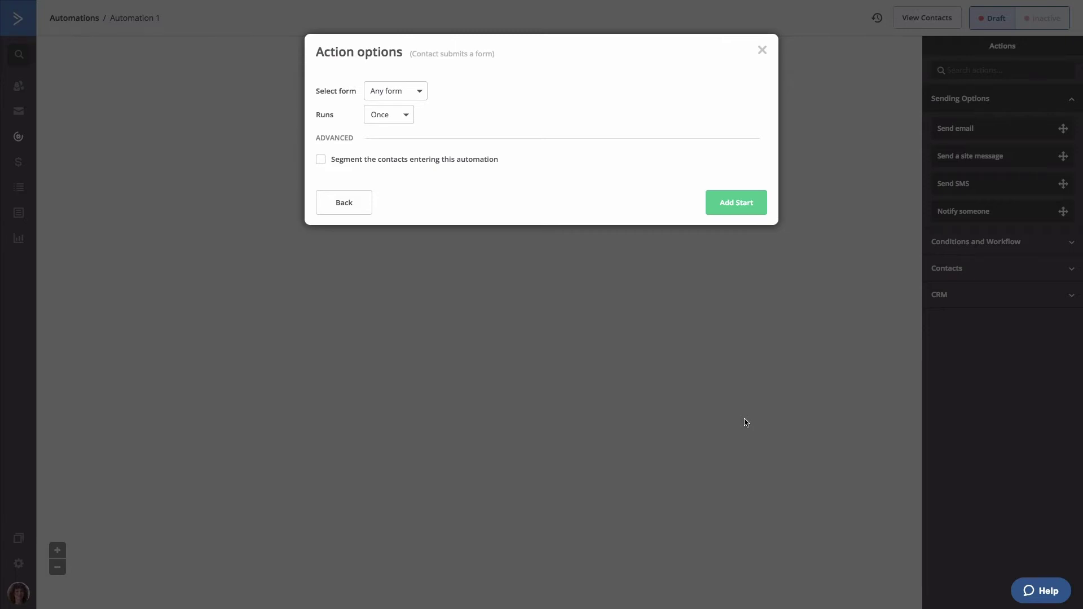
click(410, 93)
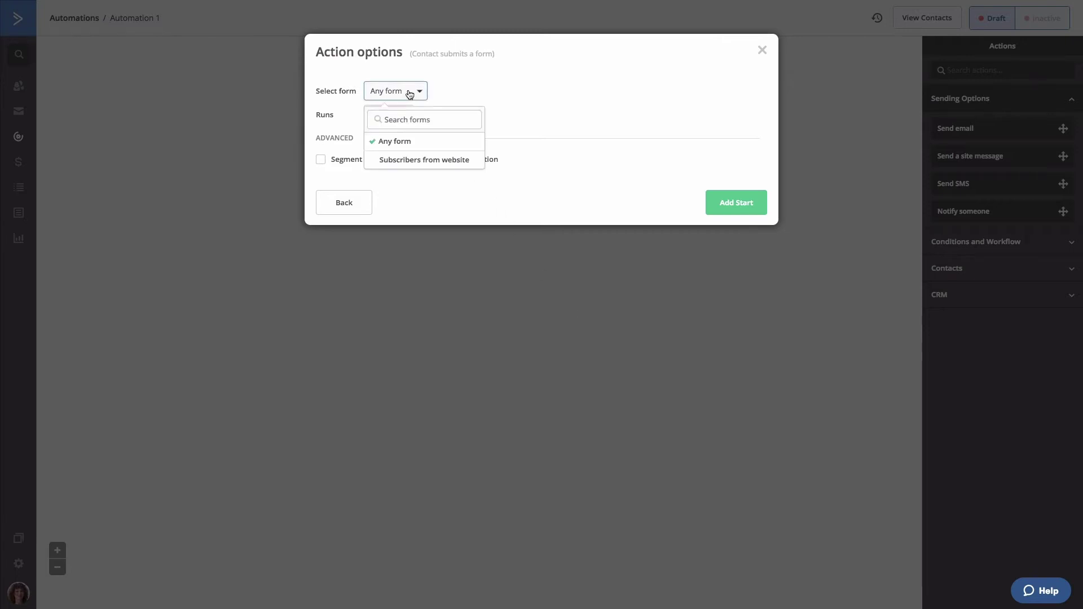
click(410, 162)
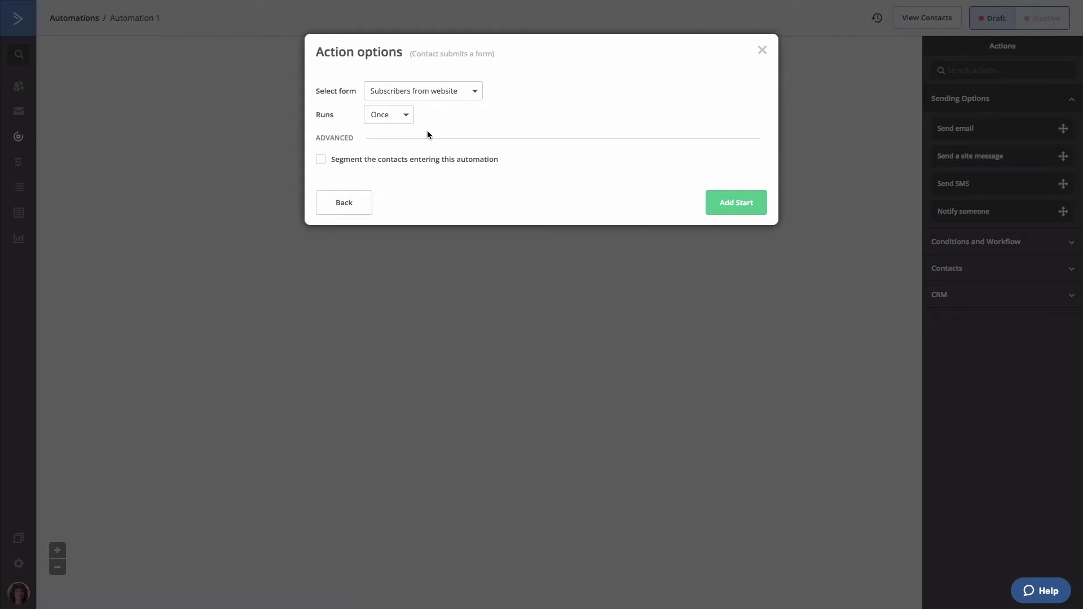
click(394, 118)
click(393, 141)
click(731, 205)
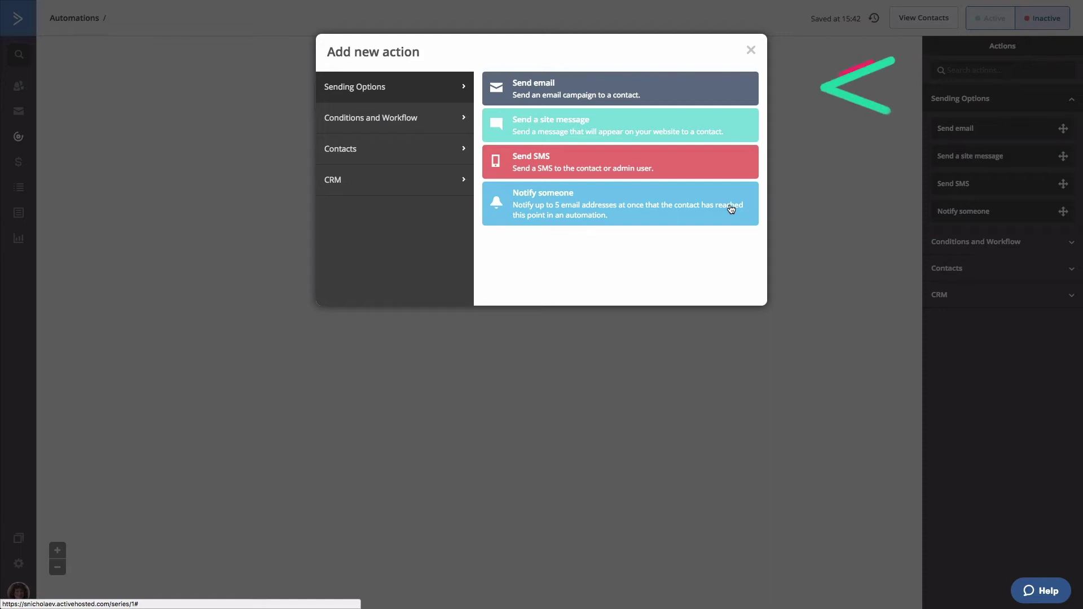
Step: Add a Send email step that creates a new email named 'Welcome email'
click(651, 84)
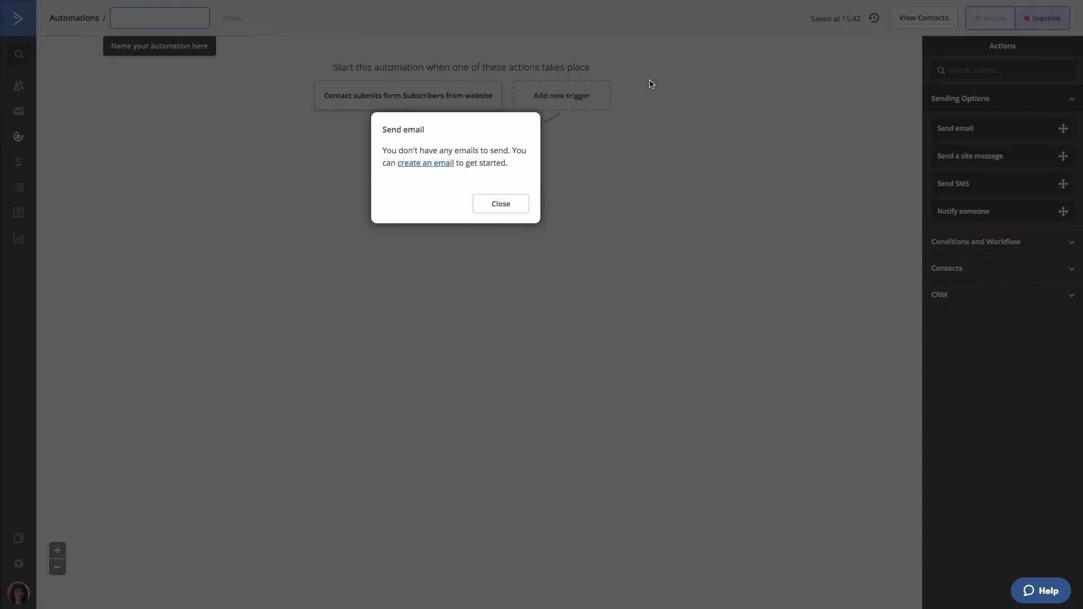
click(443, 165)
text(Welcome email)
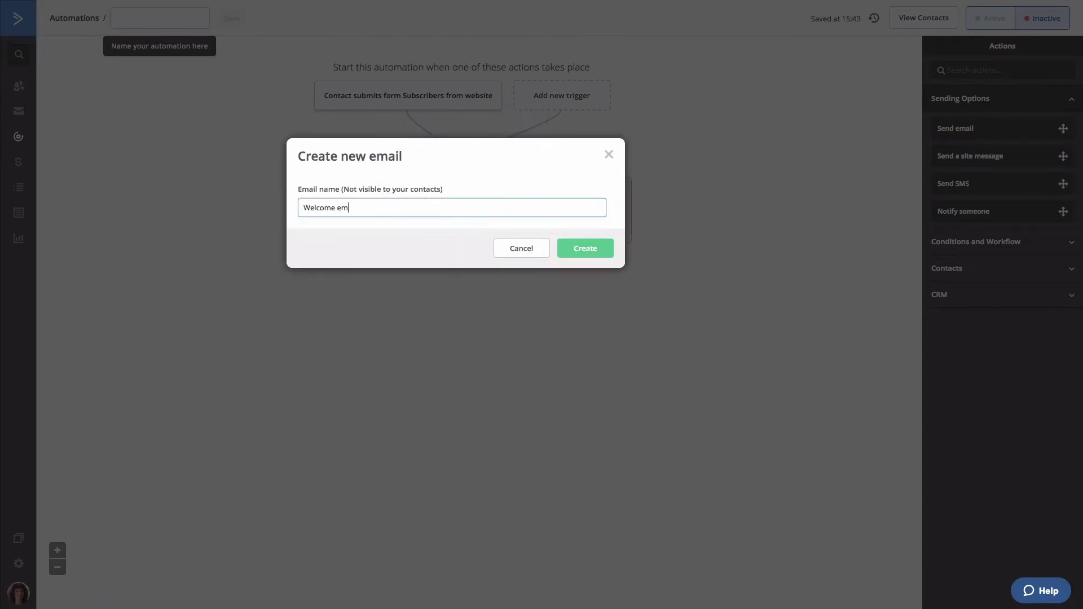
click(586, 251)
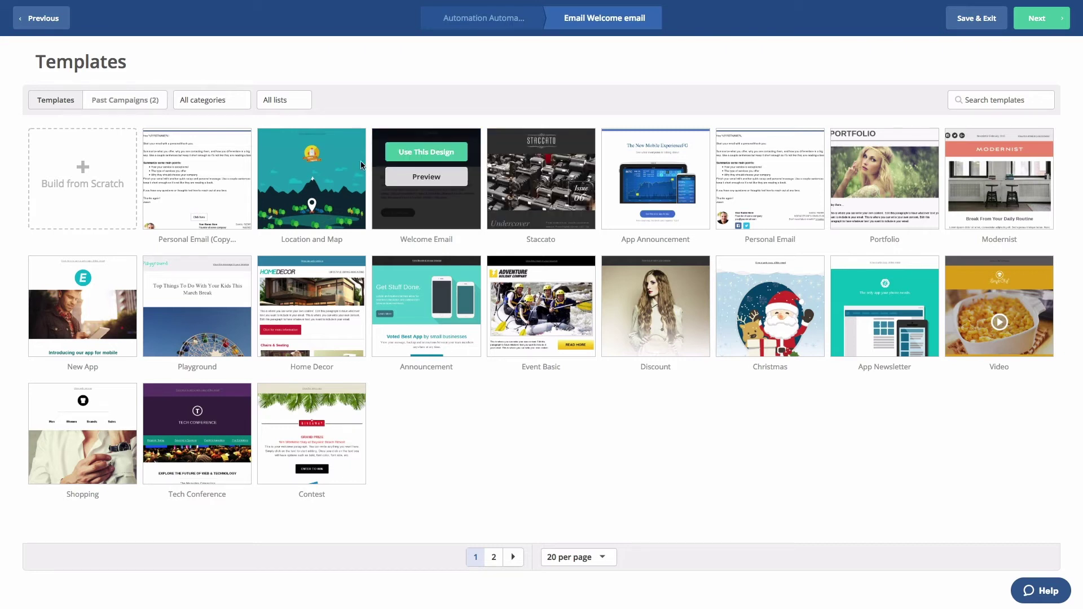
Step: Use the Personal Email design with subject 'Welcome here's what to expect...'
click(208, 160)
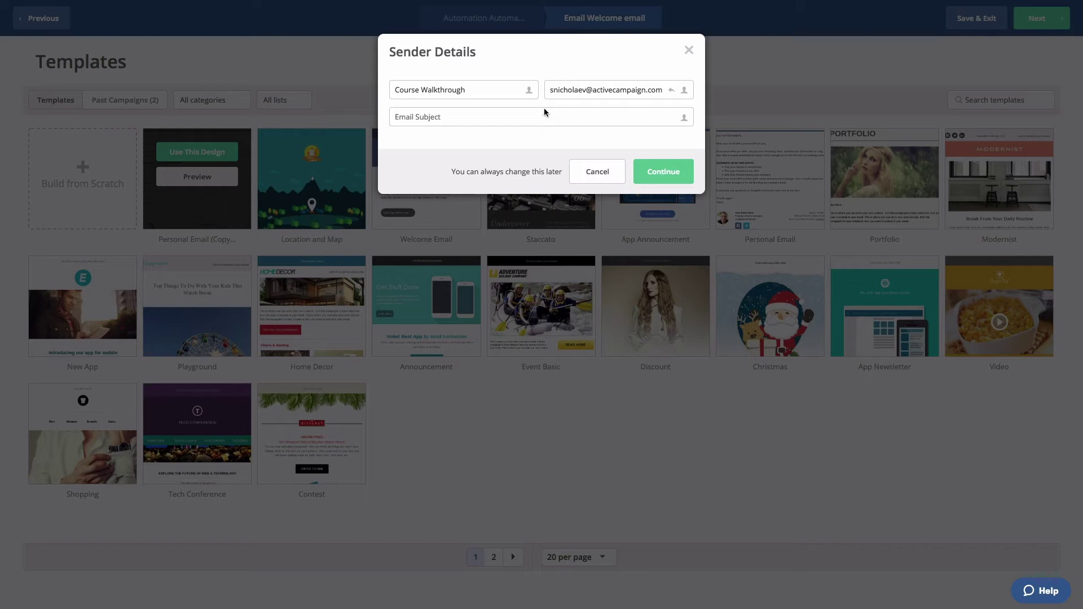
text(W)
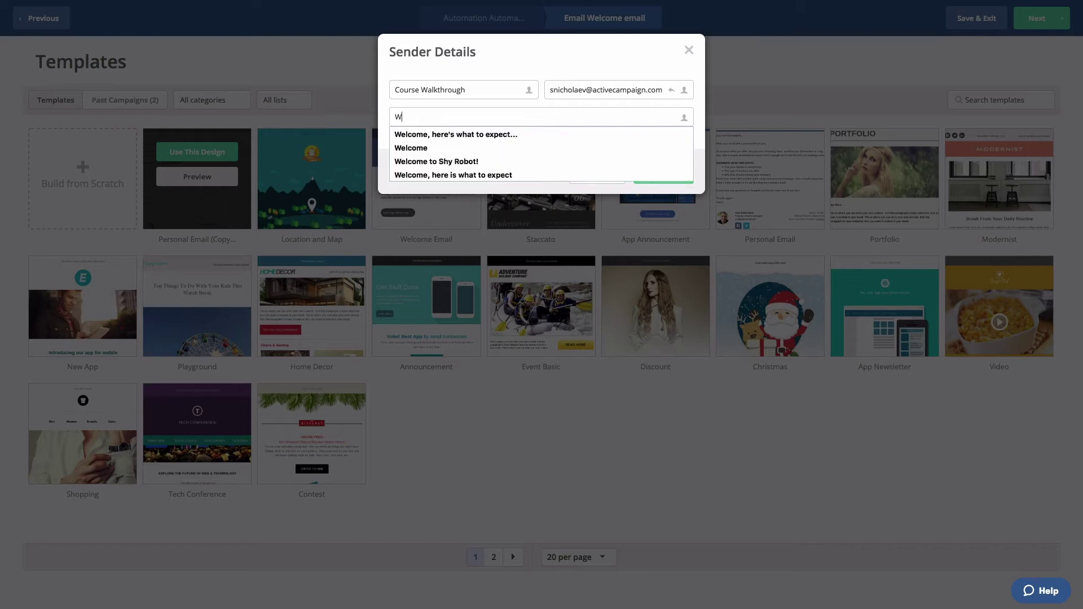
text(elcome here's what to expect...)
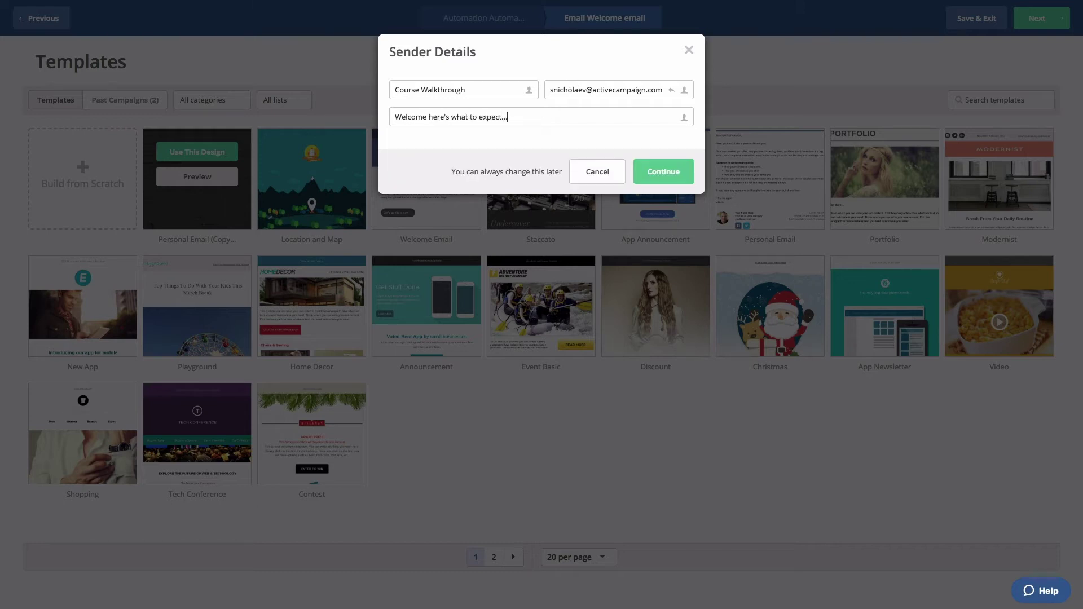
click(659, 167)
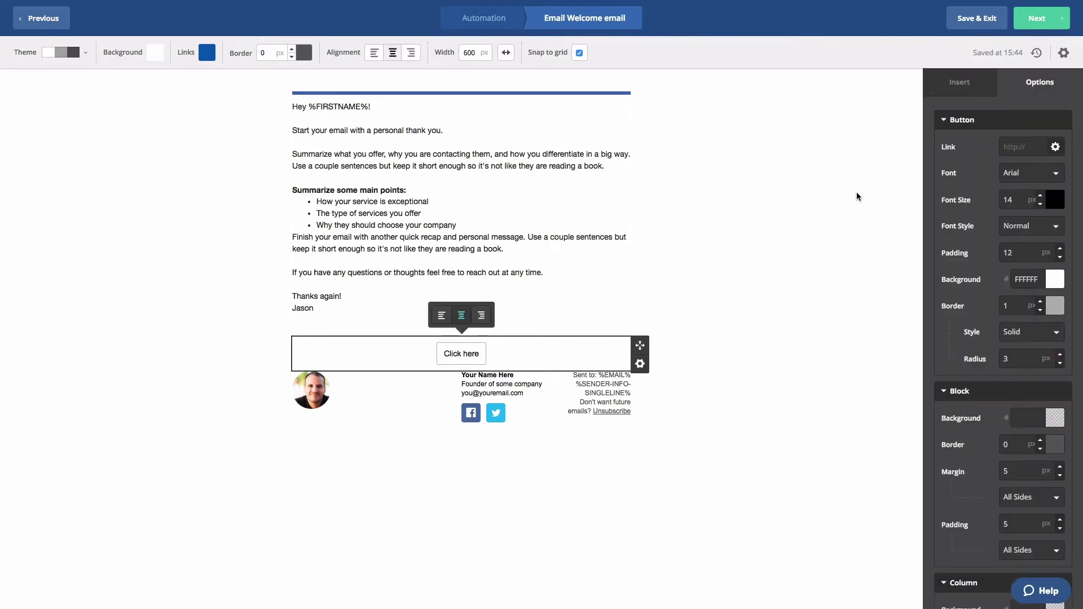
click(1016, 147)
text(www.active)
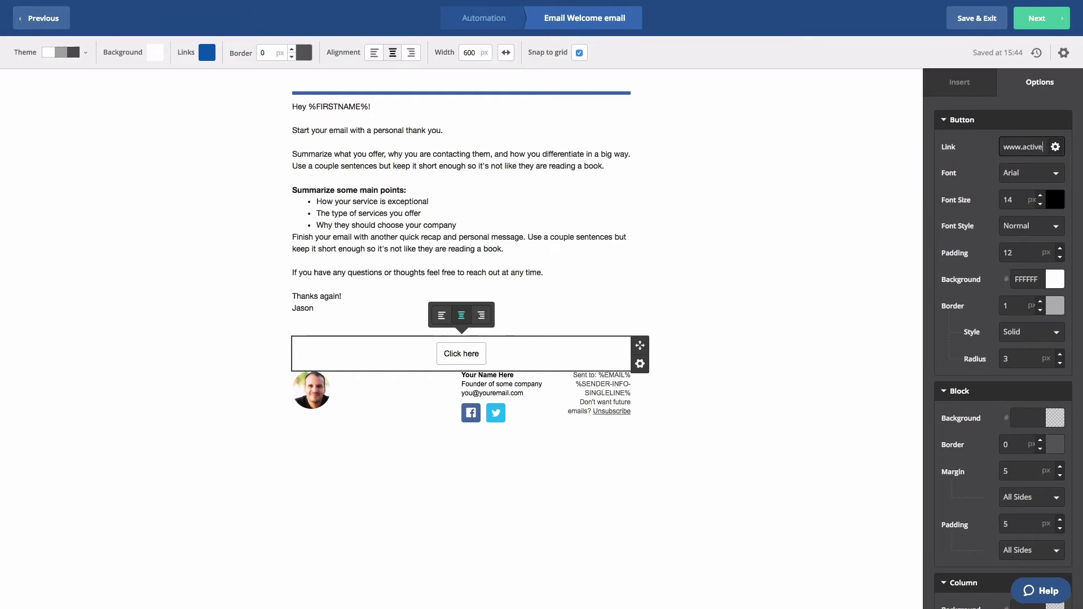
text(campaign.com)
click(831, 235)
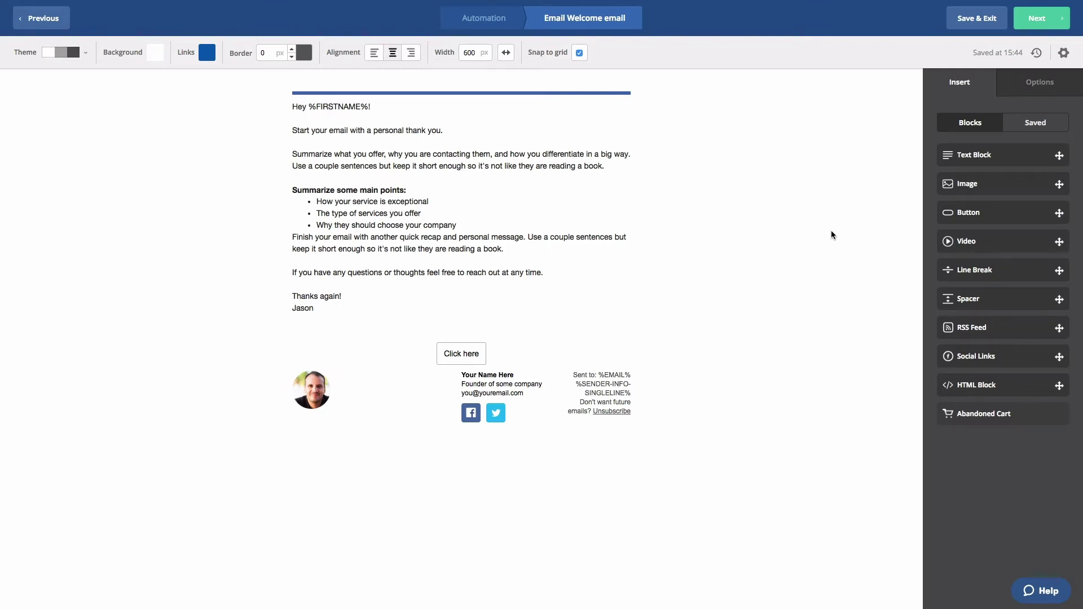
click(1020, 25)
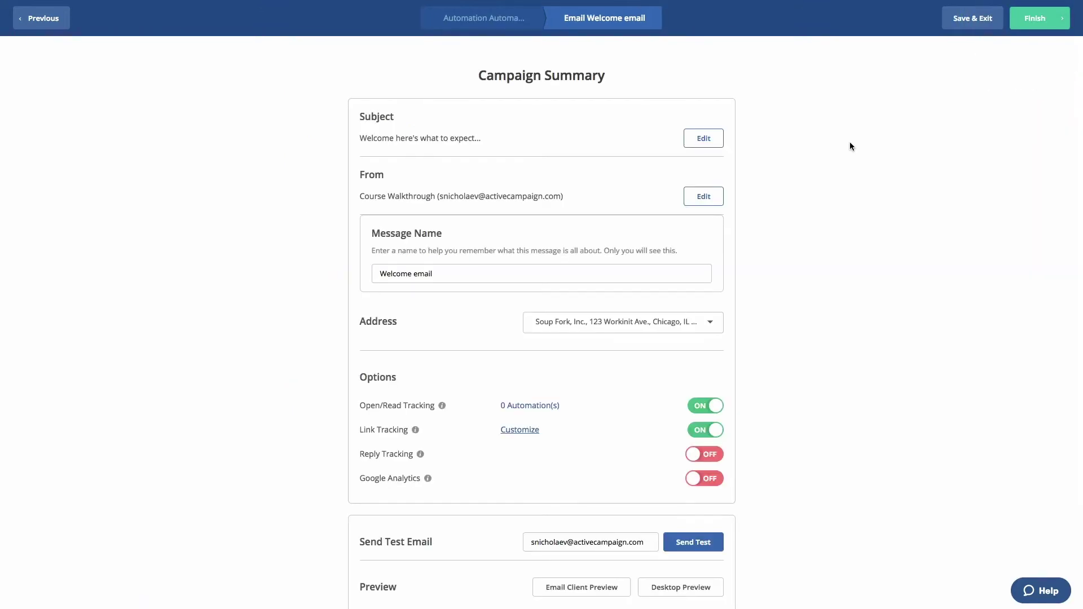
Step: Finish the Welcome email from its Campaign Summary and return to the automation builder
click(1033, 19)
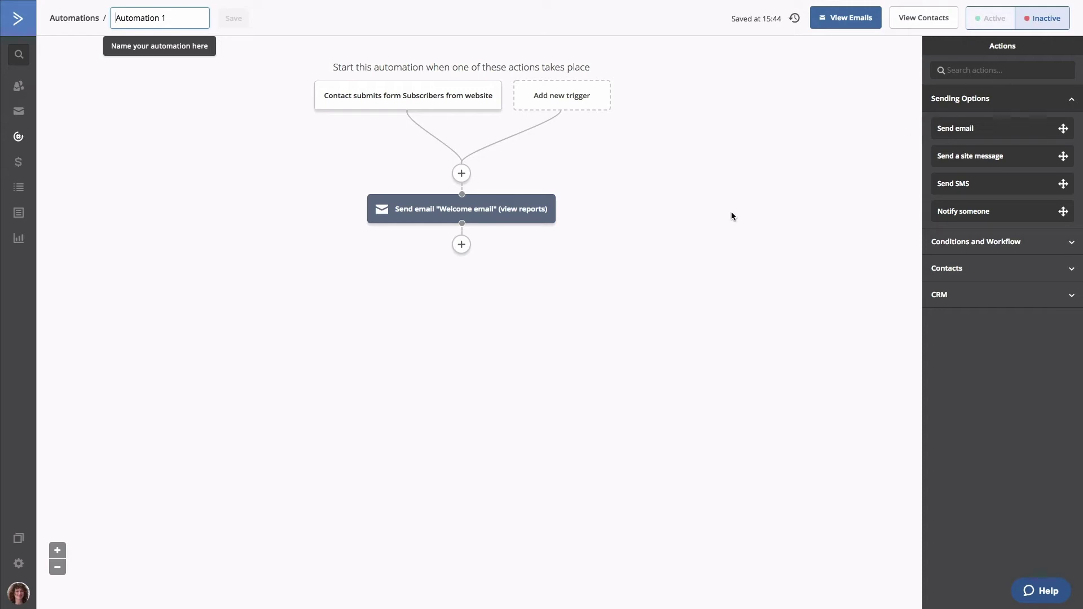
Step: Insert a Wait action from Conditions and Workflow below the Send email step
click(463, 245)
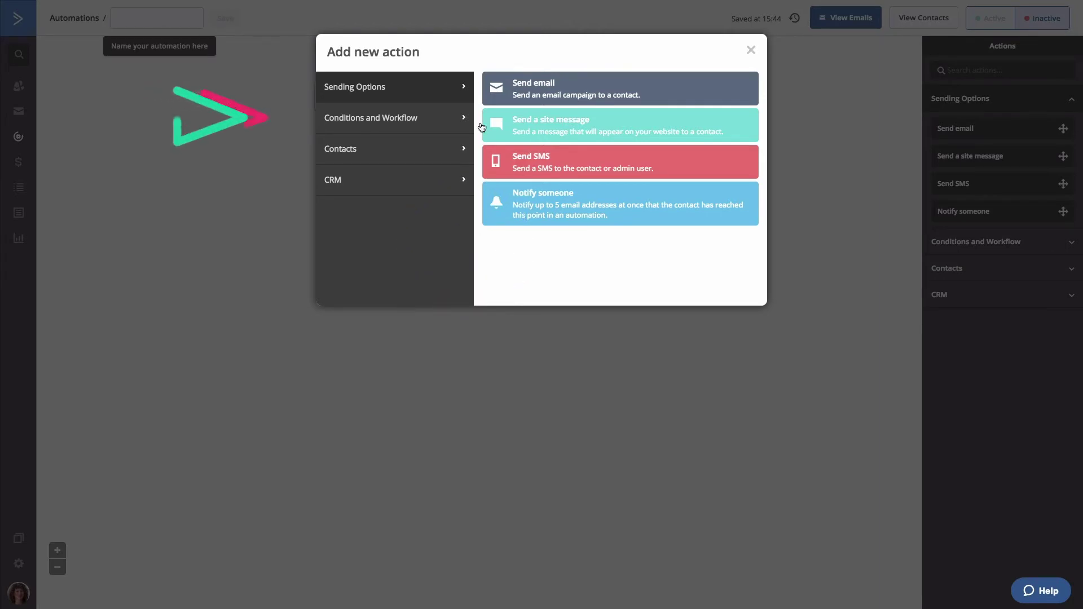
click(412, 120)
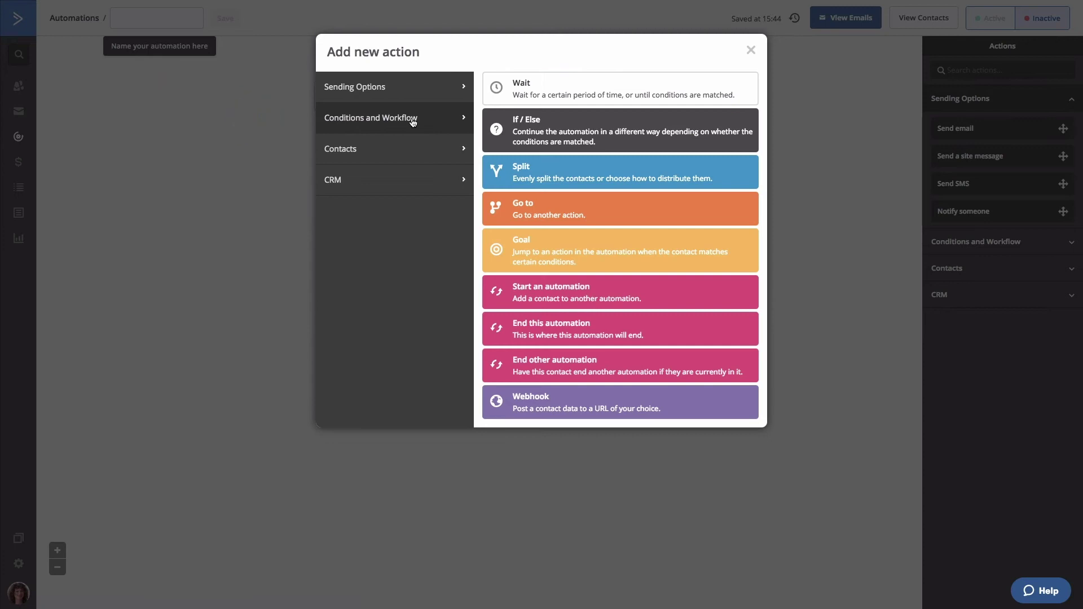
click(538, 84)
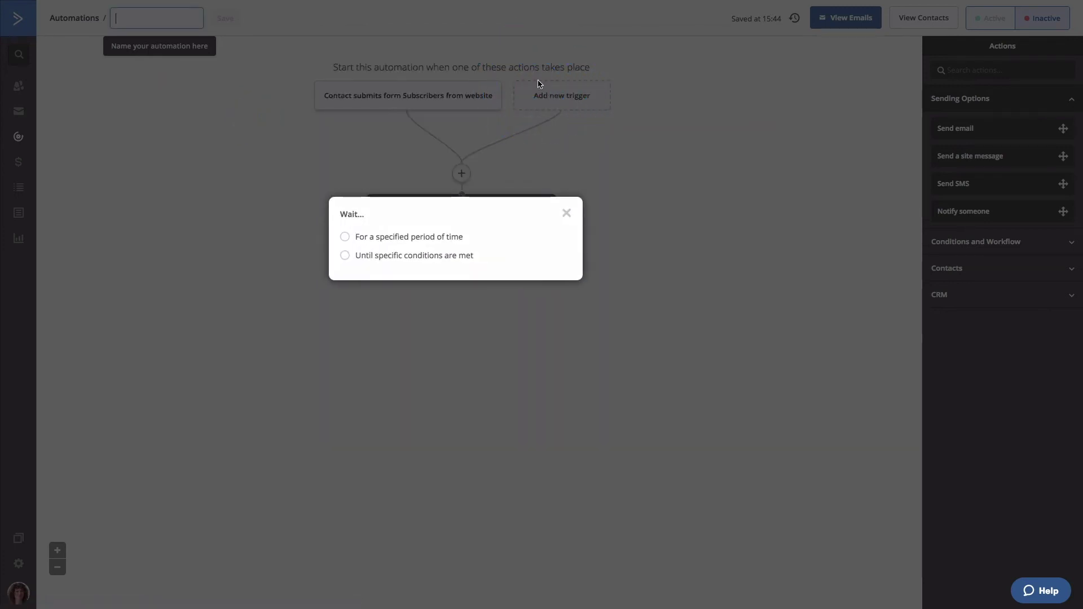
Step: Make the Wait hold until the contact clicks the activecampaign.com link in Welcome email
click(386, 263)
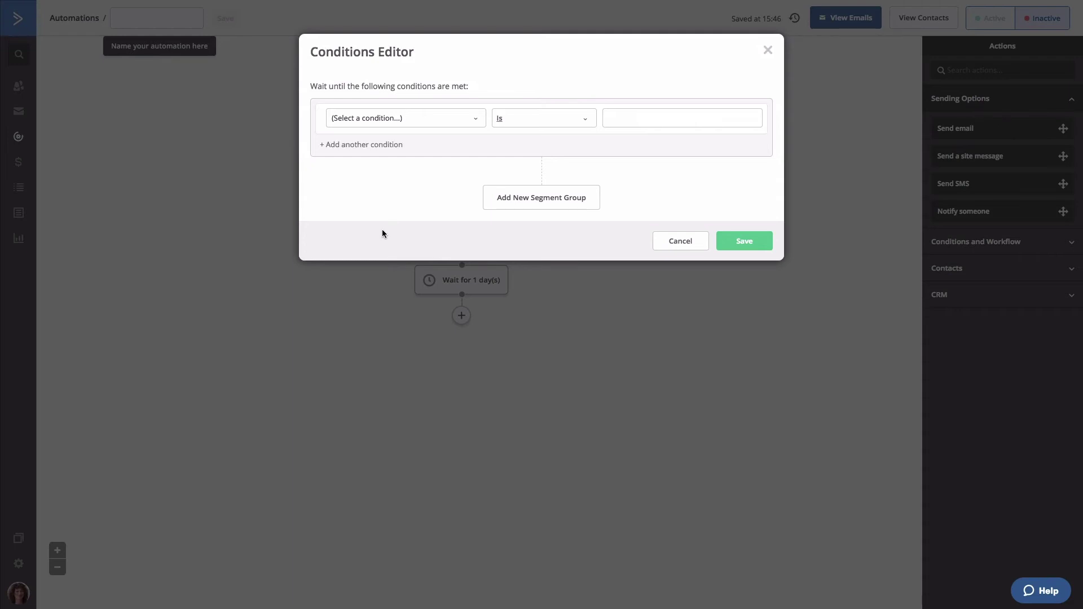
click(392, 120)
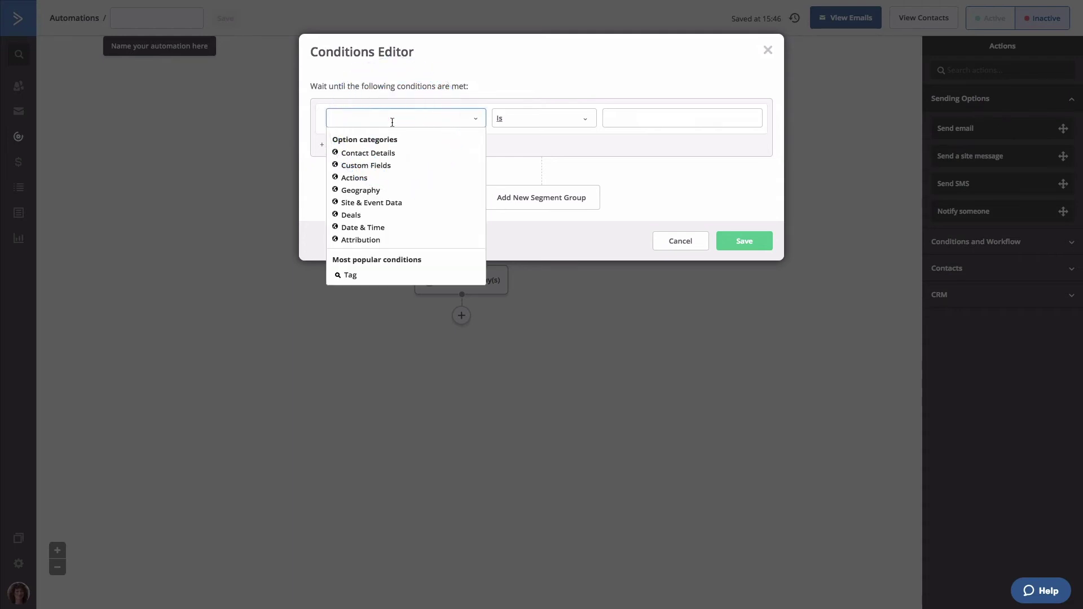
click(359, 180)
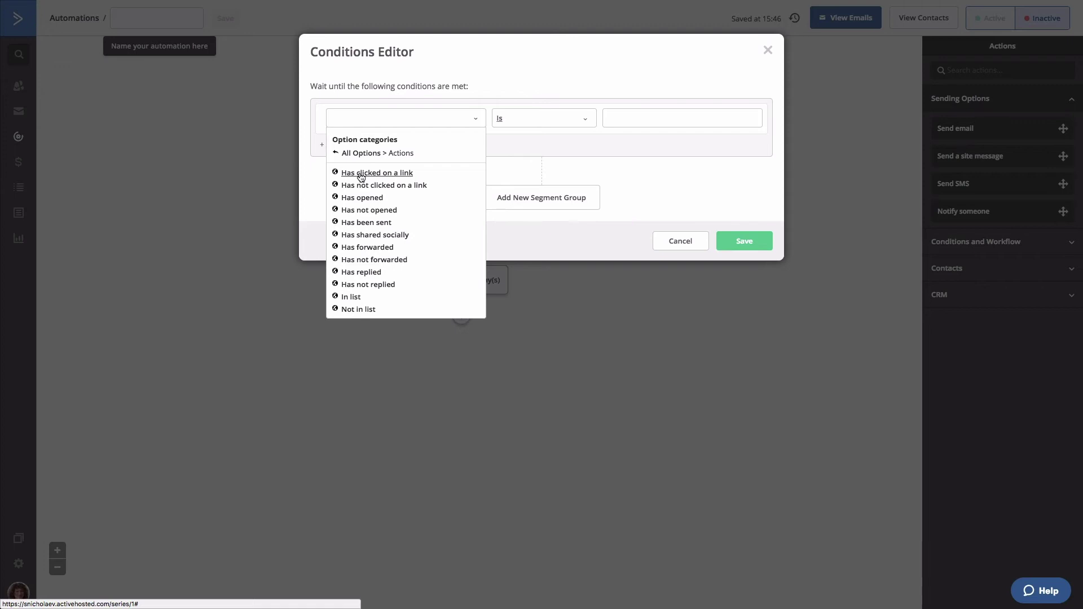
click(361, 177)
click(533, 122)
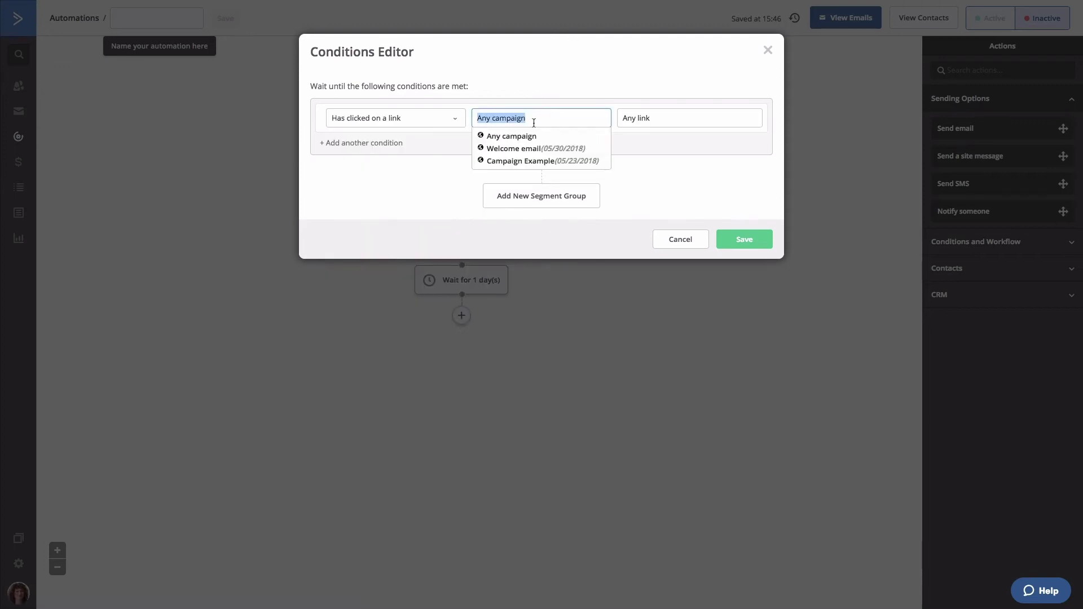
click(525, 148)
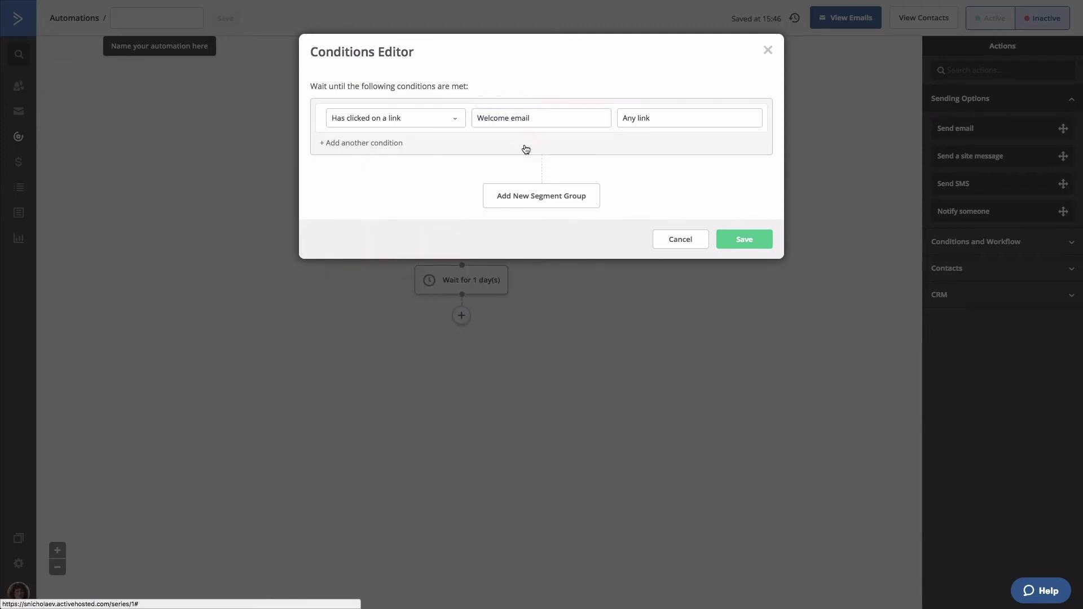
click(643, 117)
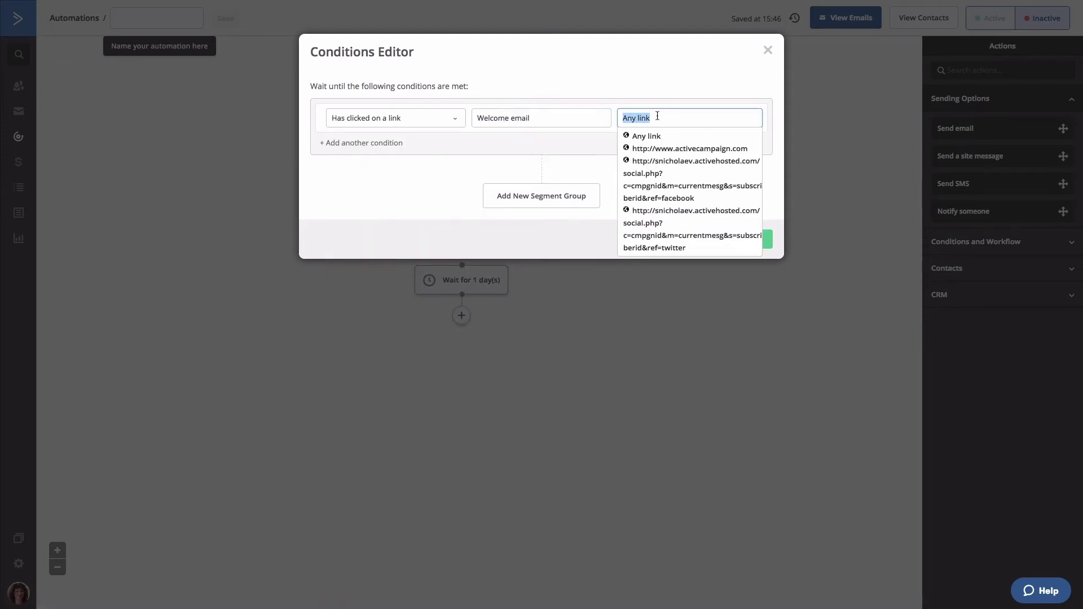
click(663, 149)
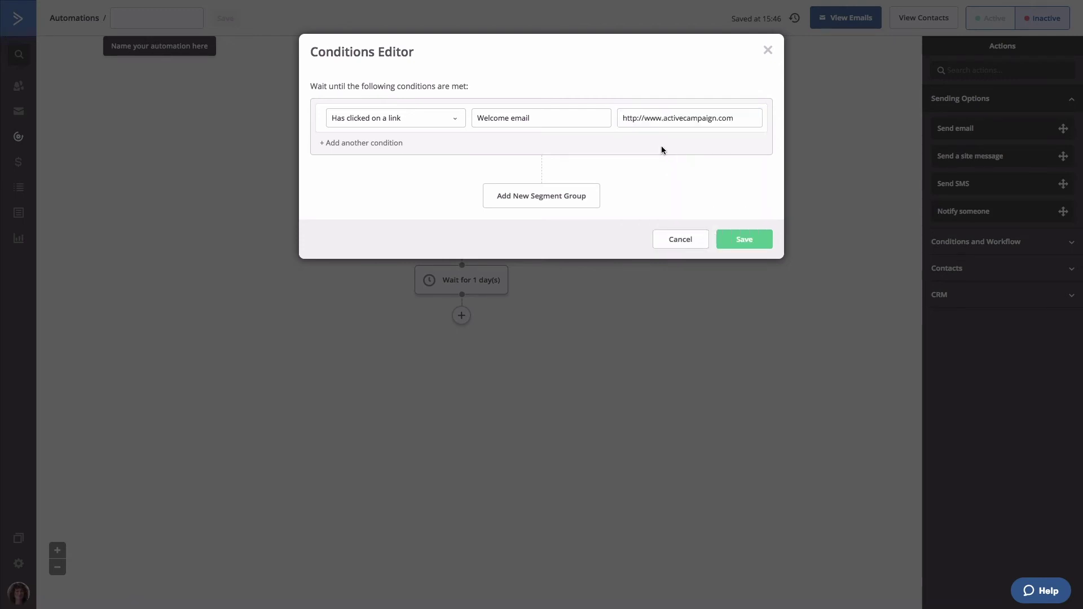
click(738, 242)
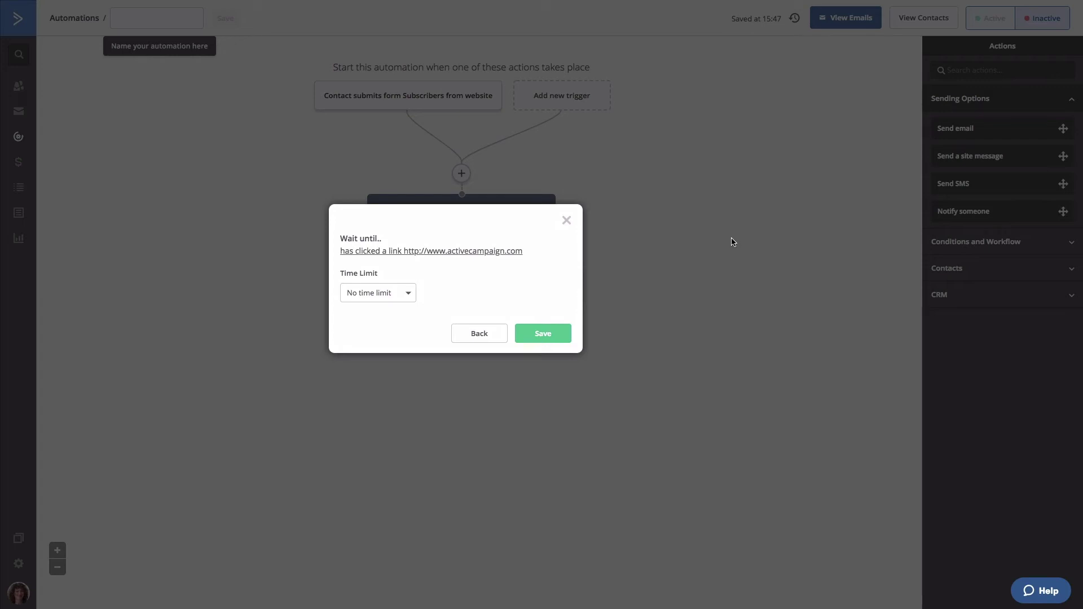
Step: Limit the link-click wait to up to 7 days and save the step
click(397, 299)
click(387, 337)
click(404, 293)
key(BackSpace)
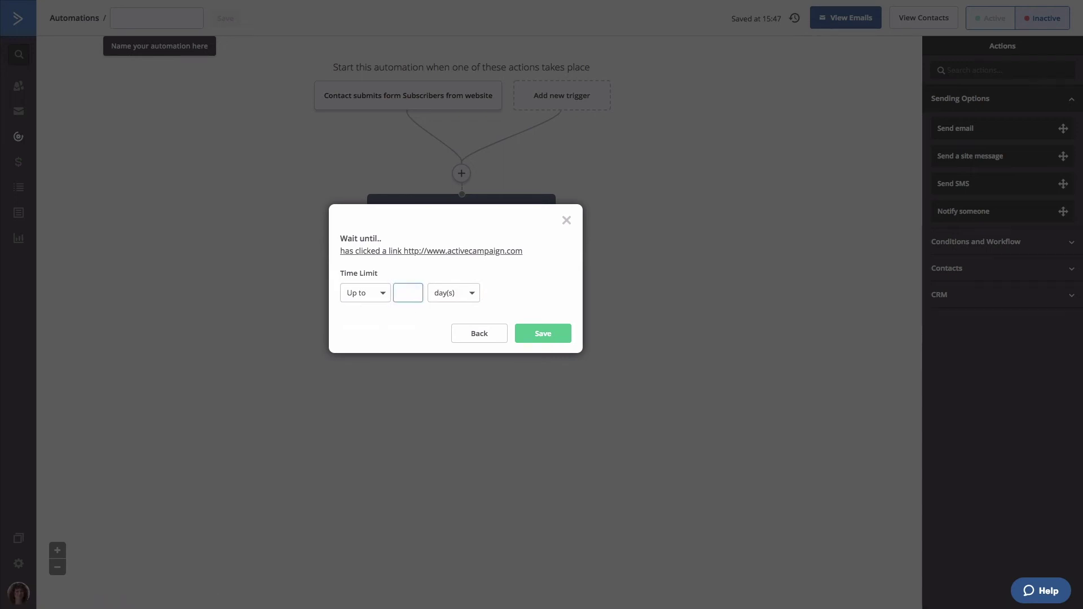
text(7)
click(542, 333)
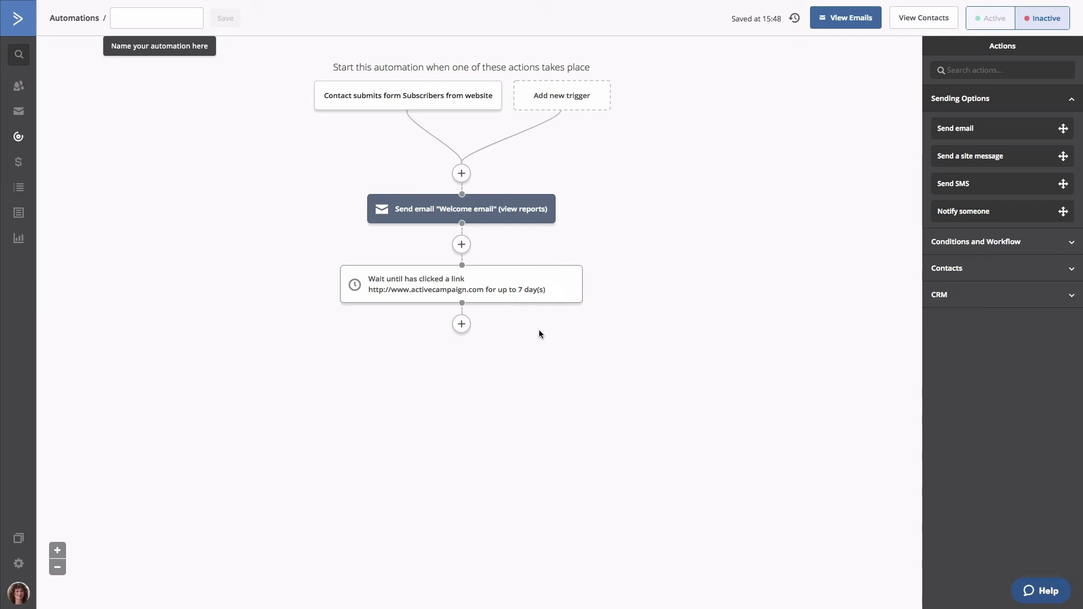
click(461, 324)
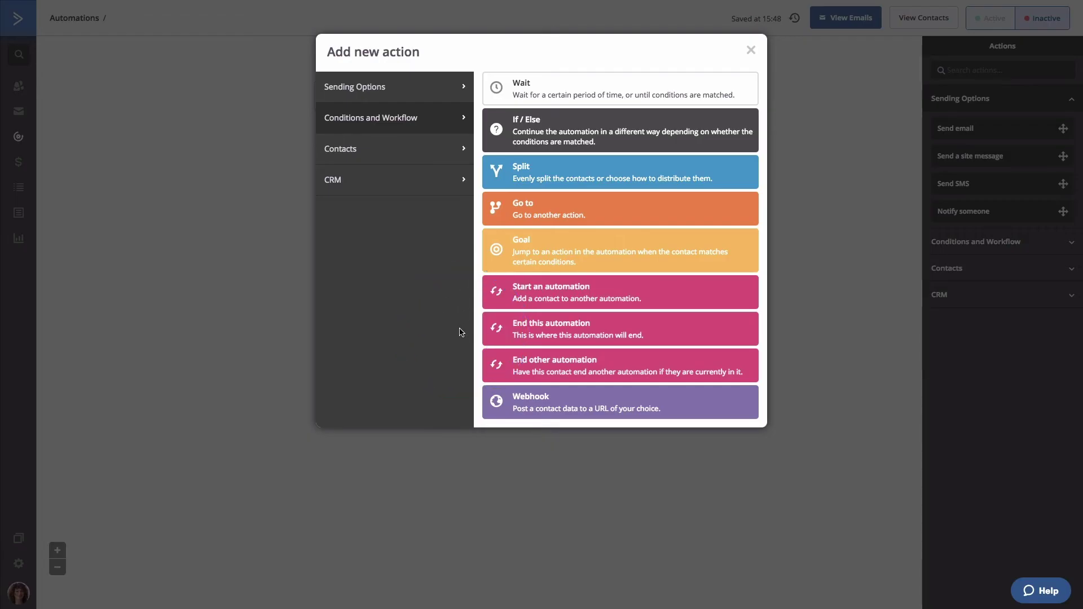
click(570, 138)
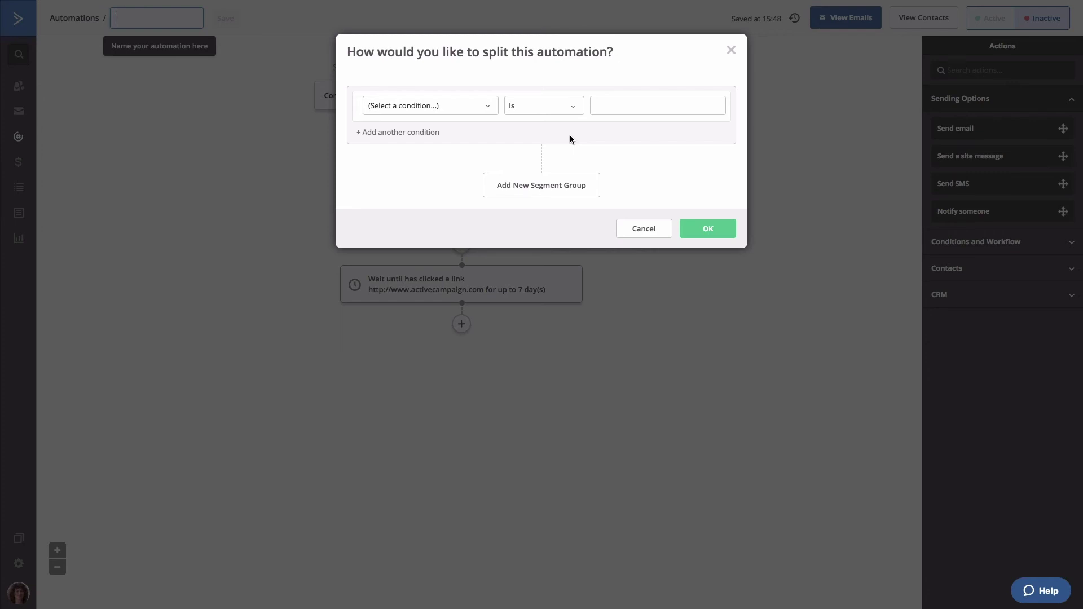
click(464, 105)
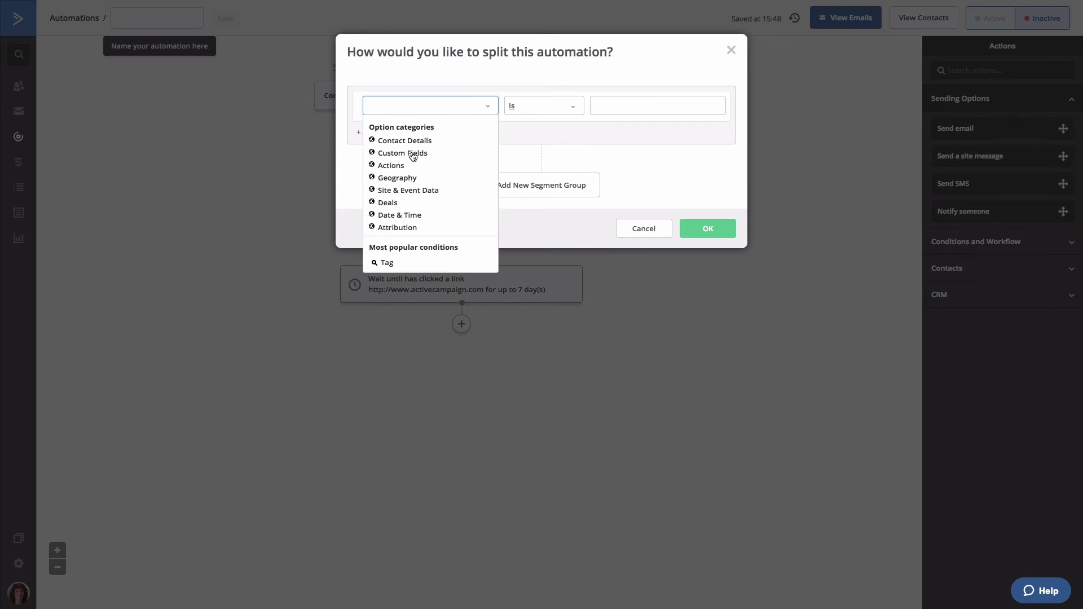
click(401, 165)
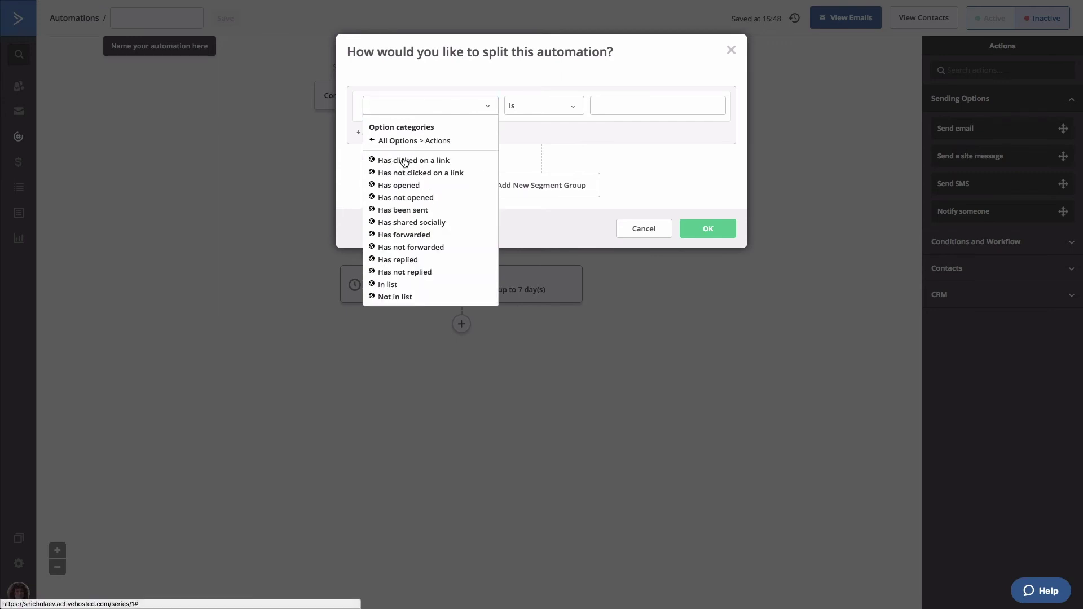
click(404, 161)
click(522, 105)
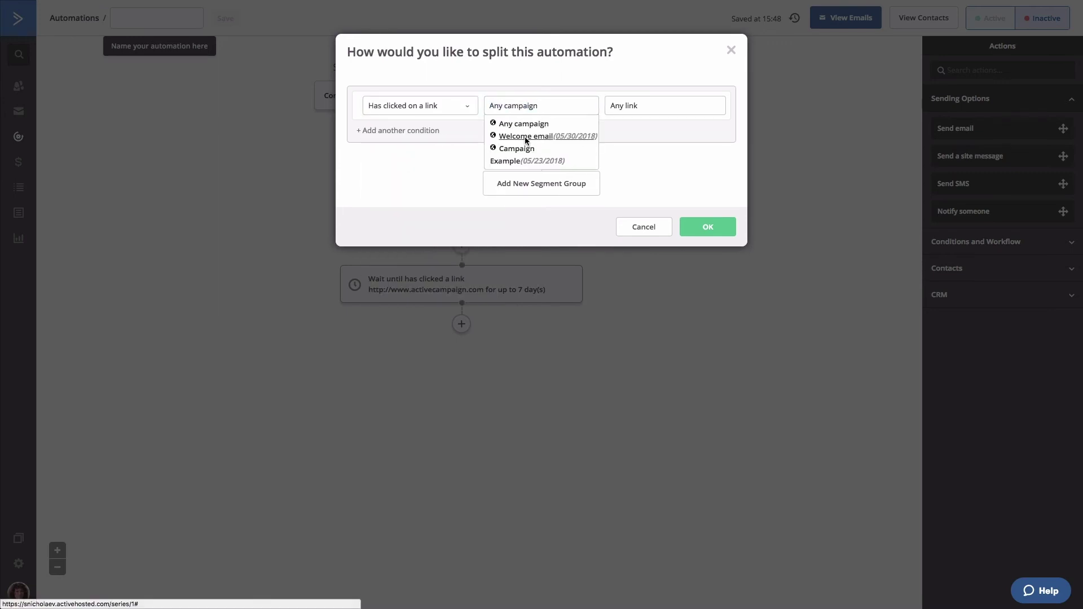
click(525, 136)
click(634, 106)
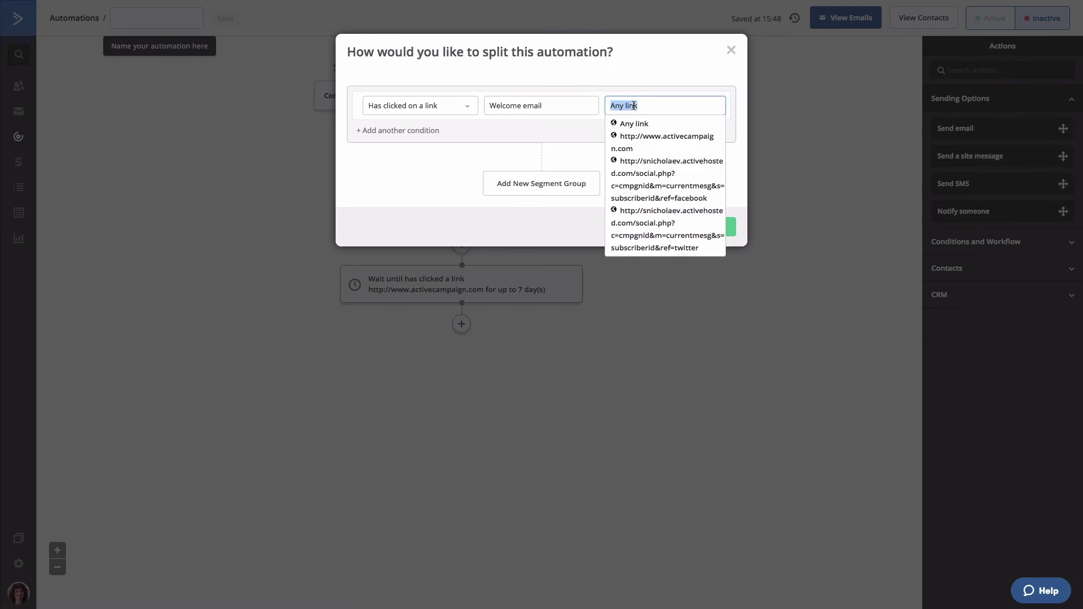
click(637, 138)
click(706, 226)
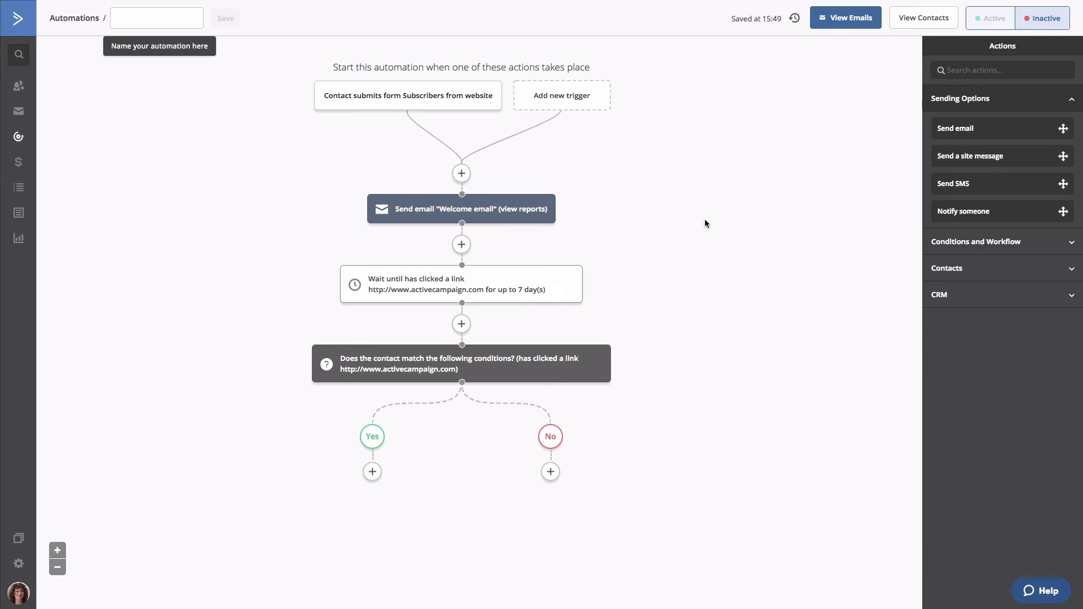
Step: On the Yes branch, add the tag 'Clicked CTA link in welcome email'
mouse_move(397, 385)
click(372, 473)
click(335, 150)
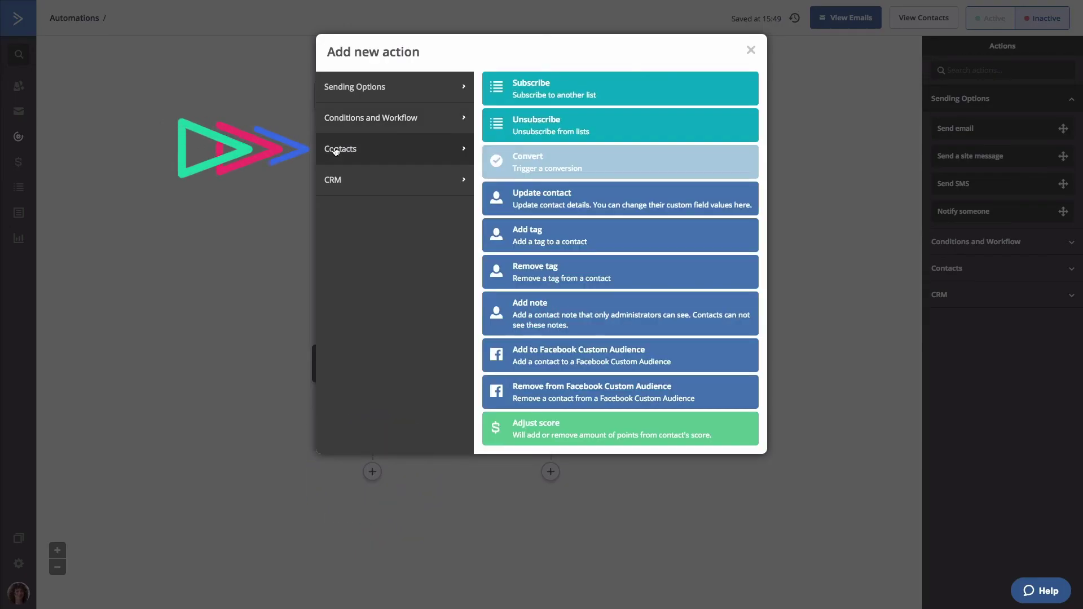
click(525, 239)
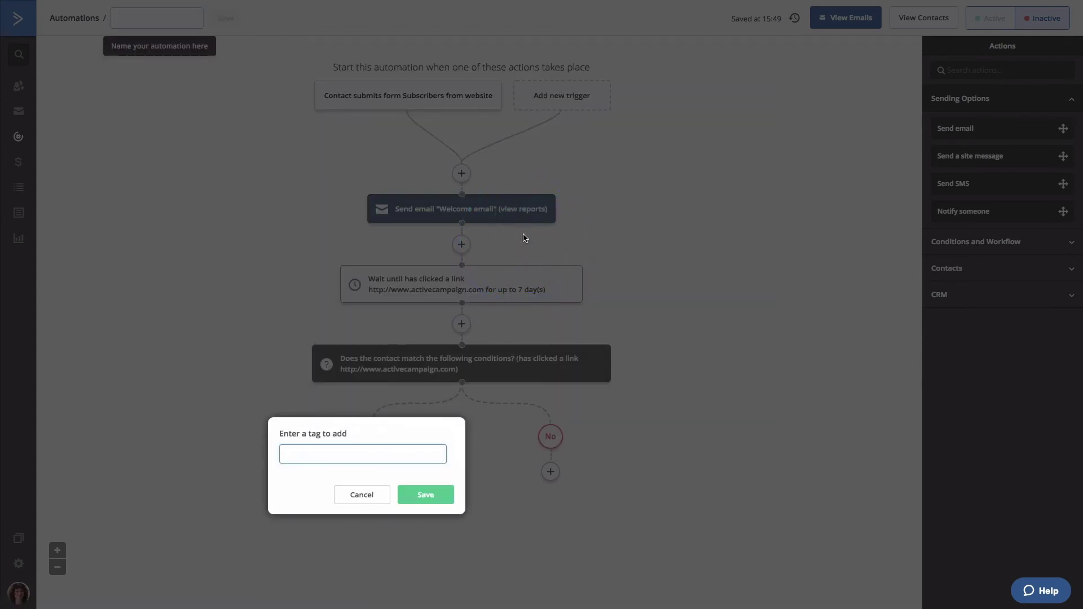
text(Clicked CTA link in welcome email)
click(425, 494)
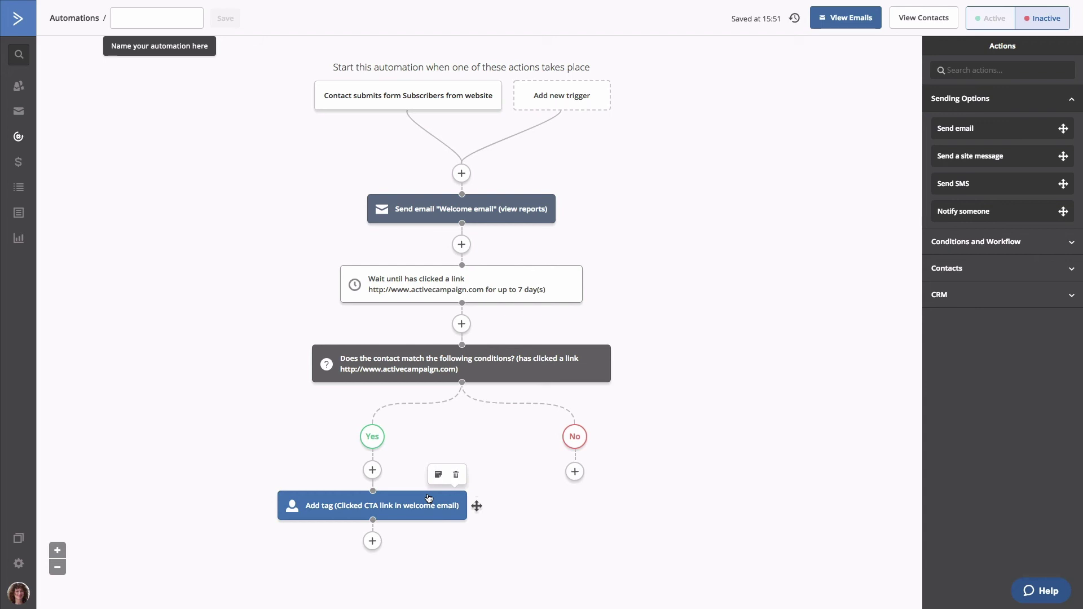
Step: Under the No branch, add an If/Else checking 'Has opened' for the Welcome email campaign
click(574, 471)
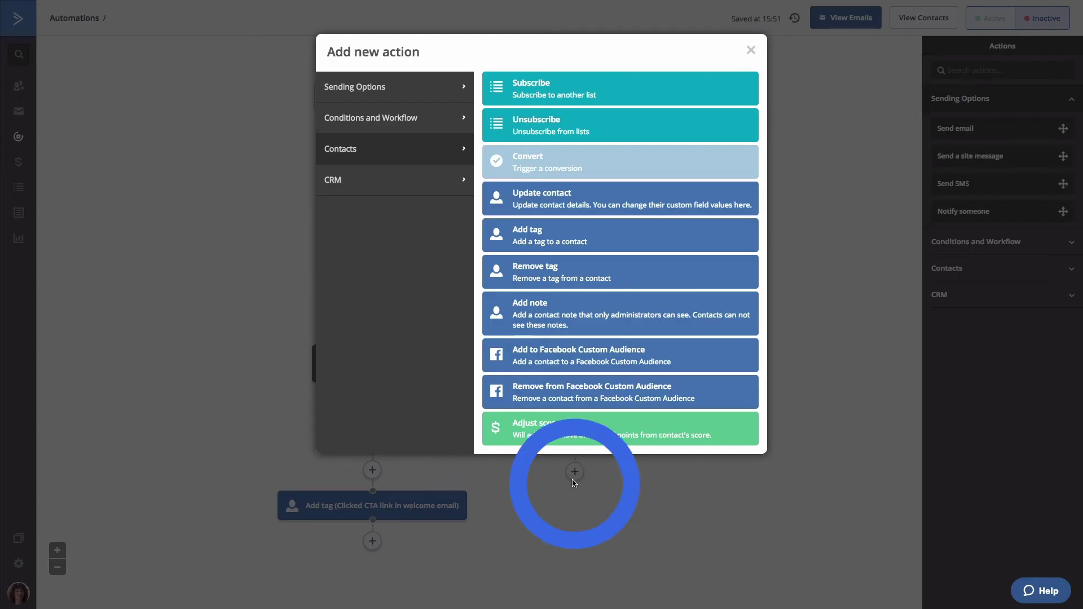
click(395, 131)
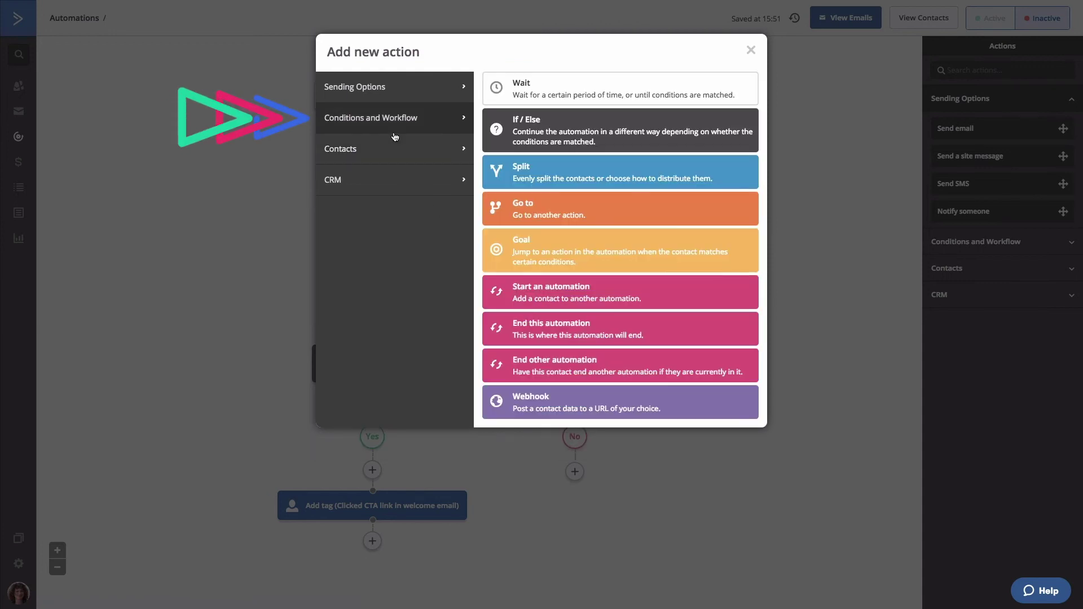
click(536, 135)
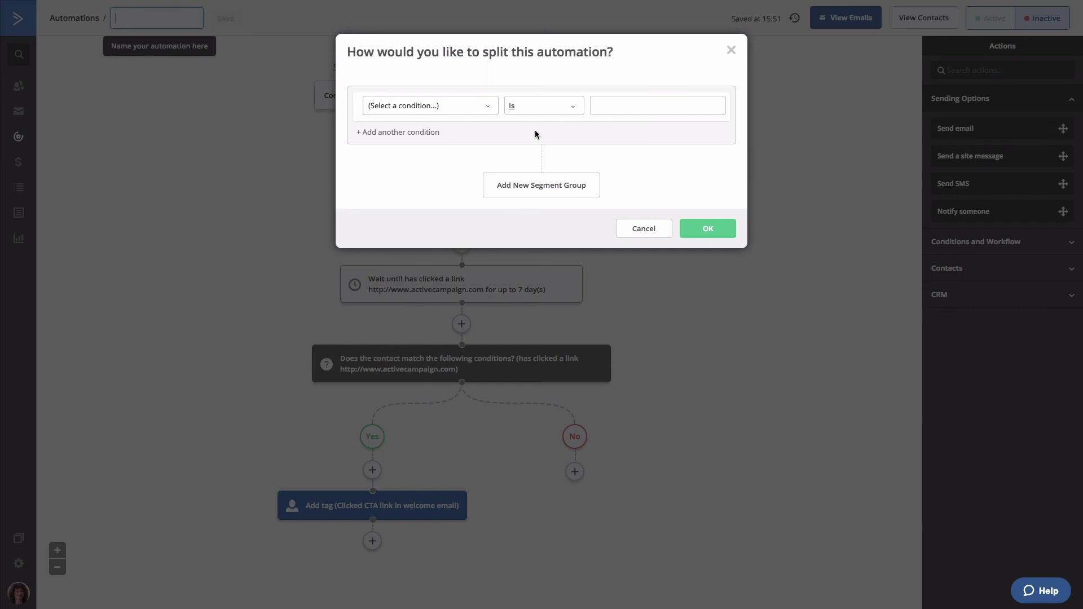
click(445, 107)
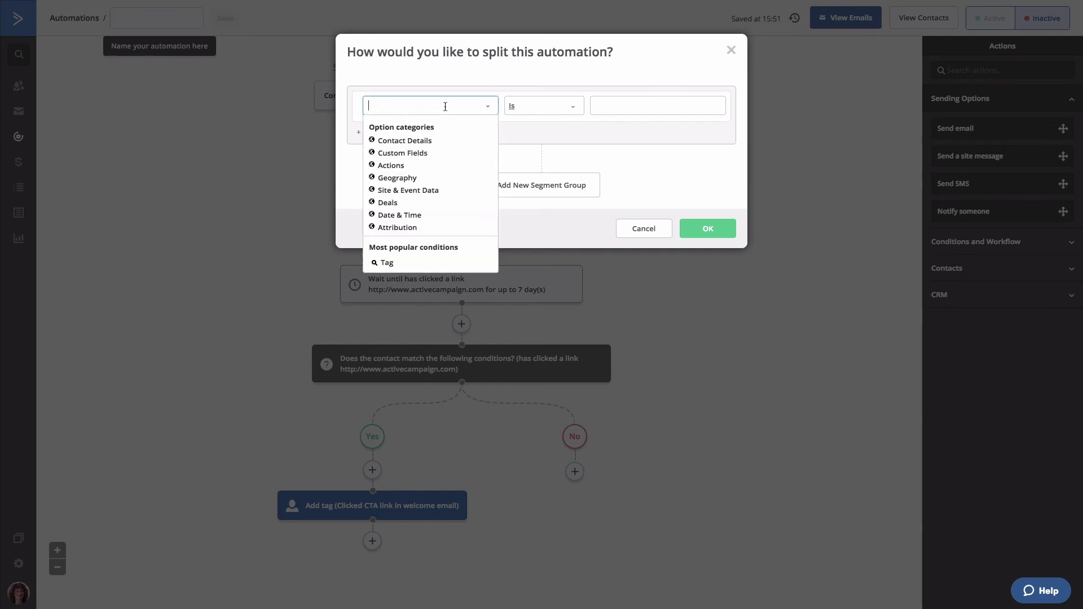
click(392, 165)
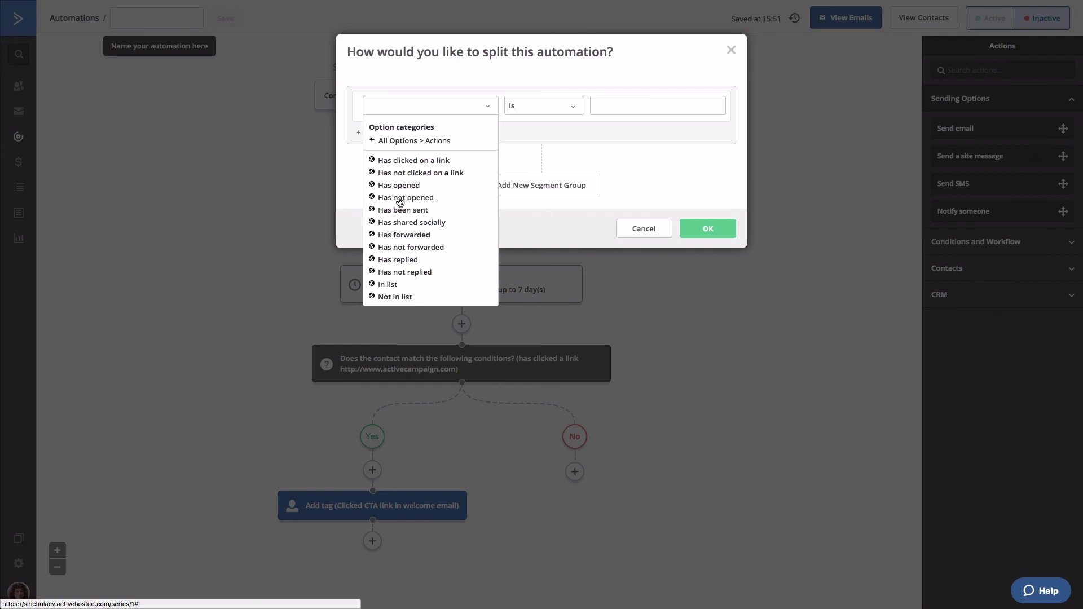
click(399, 186)
click(610, 106)
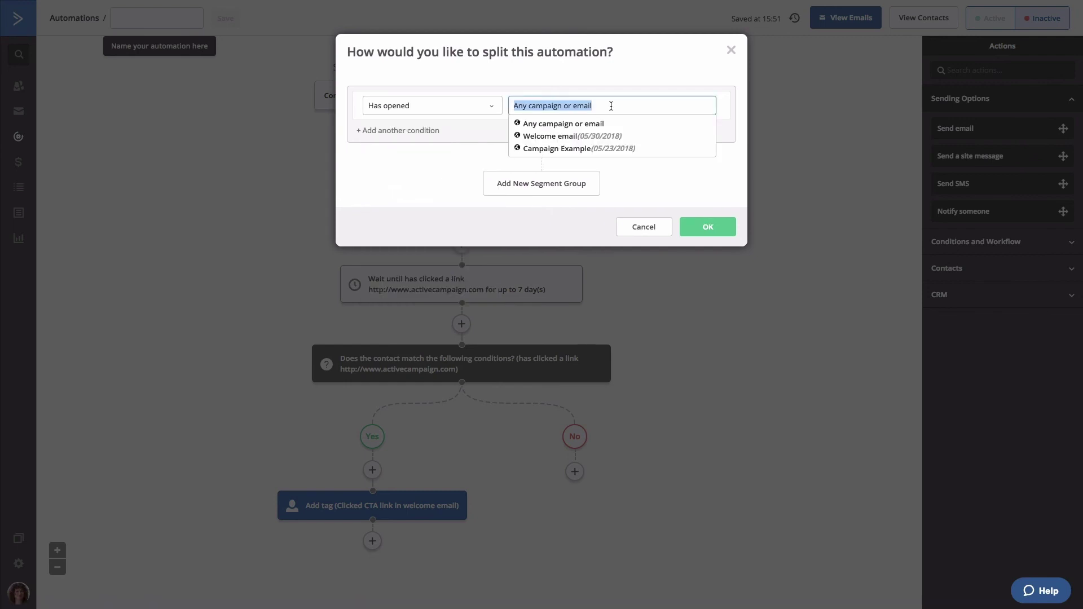
click(579, 140)
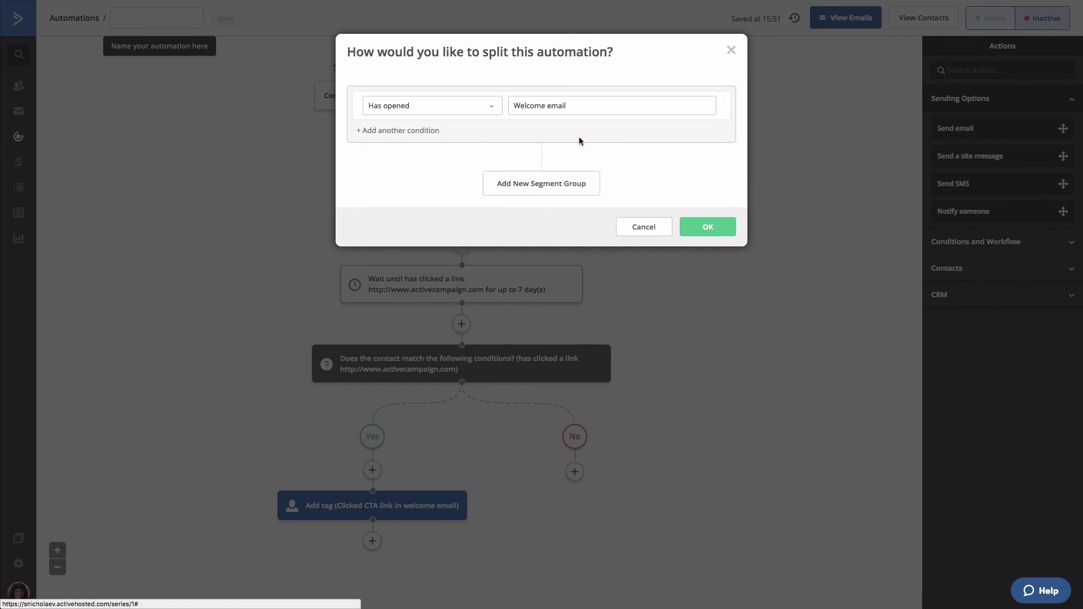
click(705, 226)
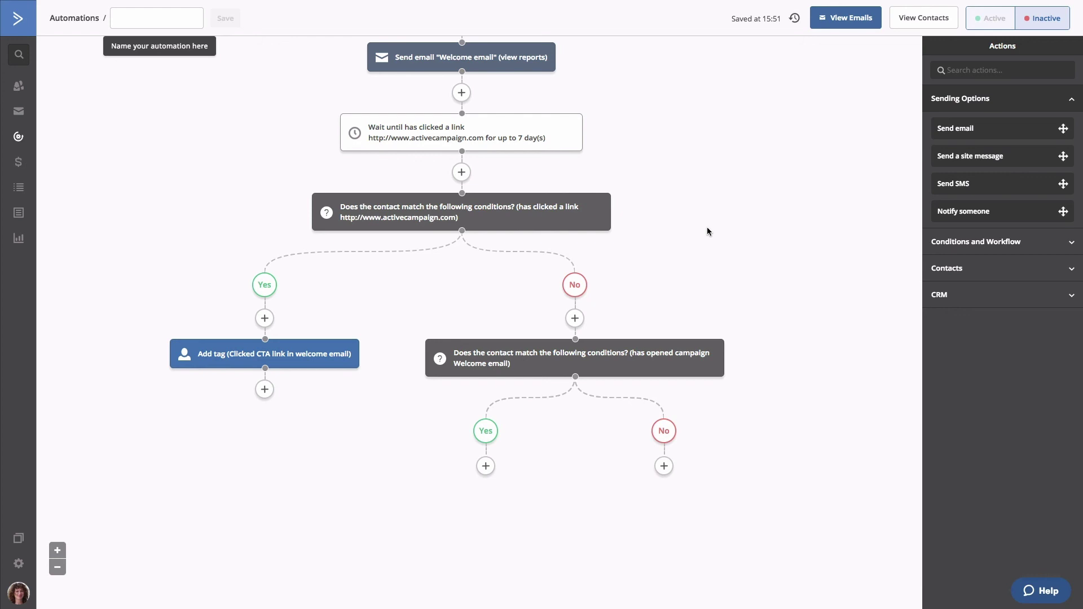
click(486, 466)
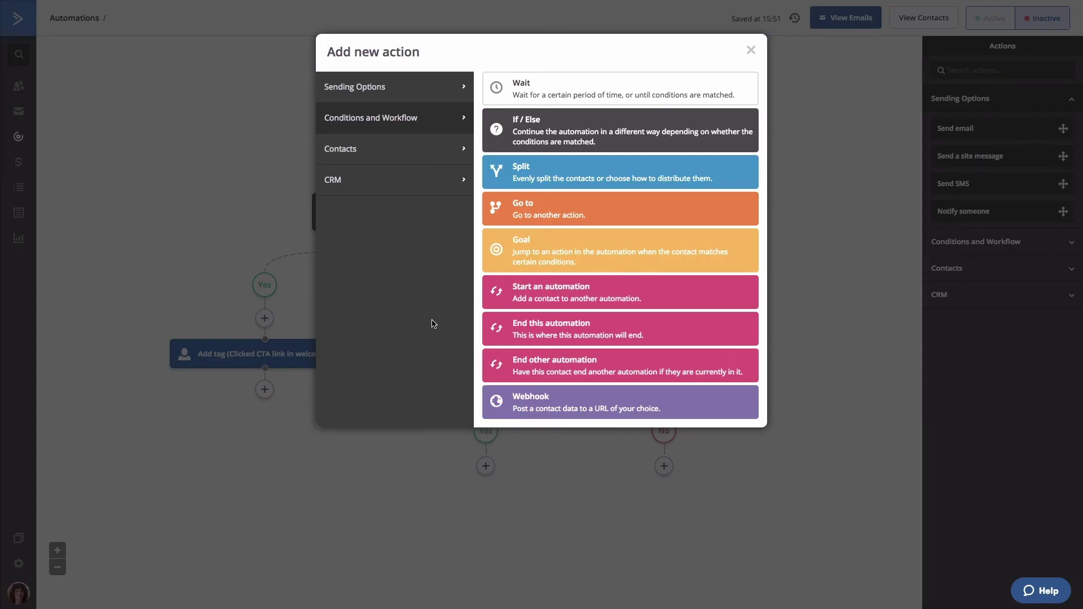
Step: Tag contacts on the inner Yes branch with 'Opened welcome email'
click(405, 157)
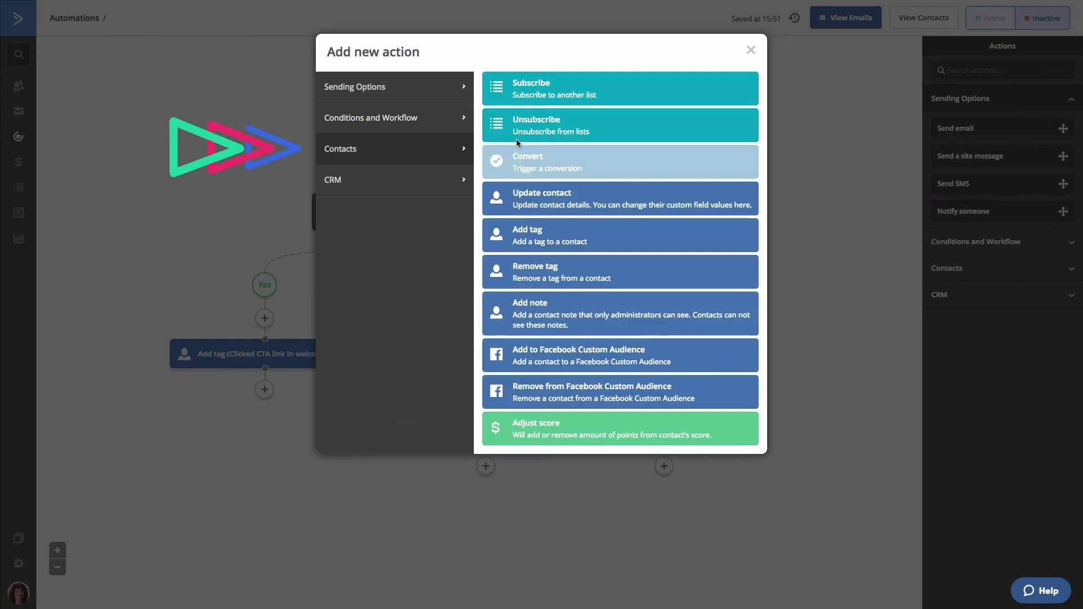
click(536, 239)
text(Opened welcome email)
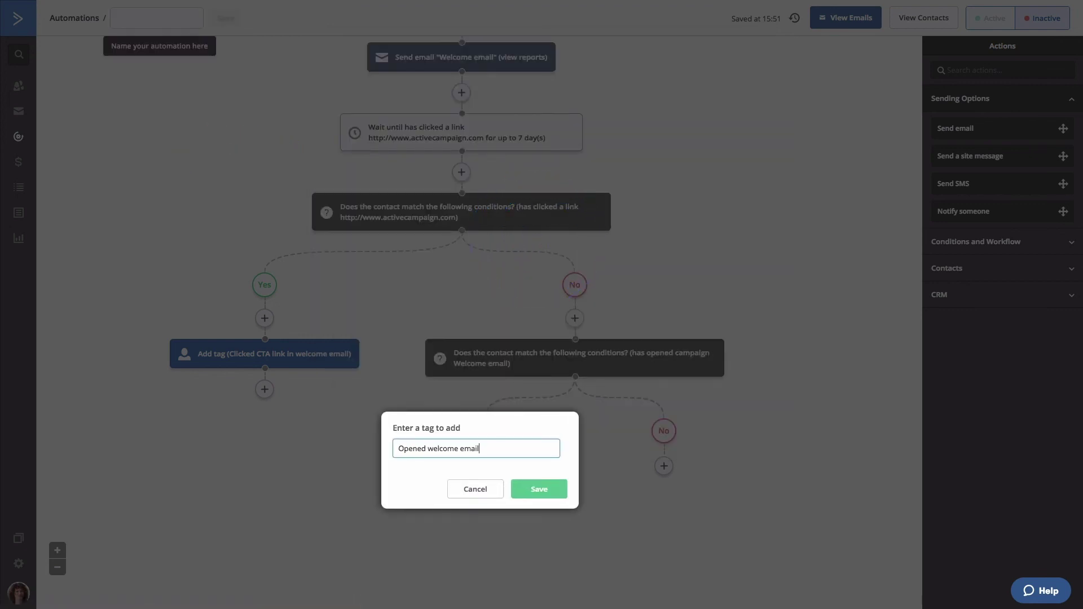
click(537, 489)
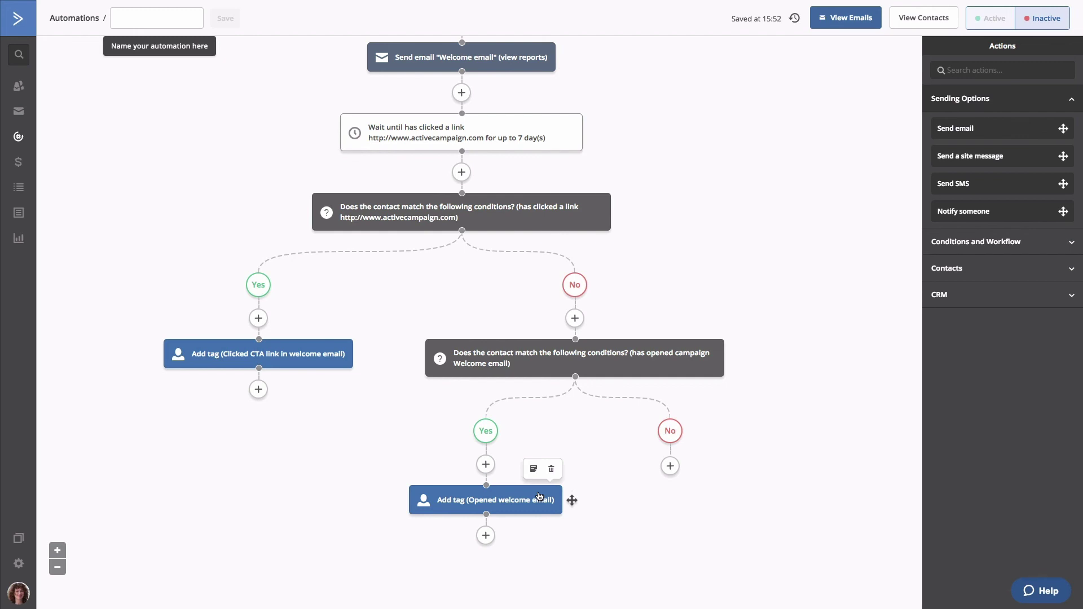
Step: Tag contacts on the inner No branch with 'Did not engage with welcome email'
click(670, 466)
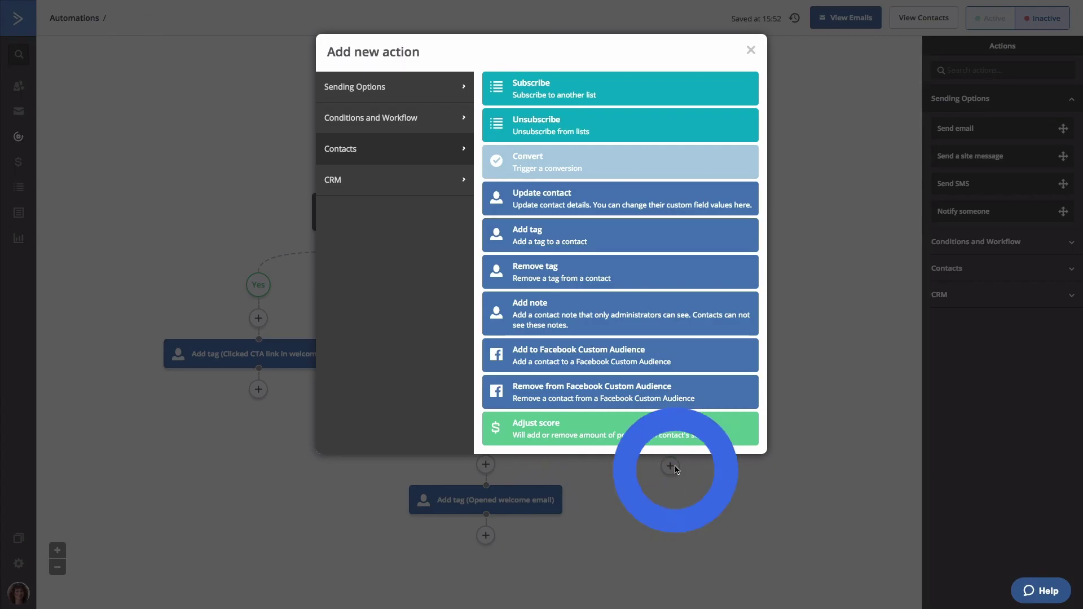
click(576, 238)
text(Did not engage with welcome email)
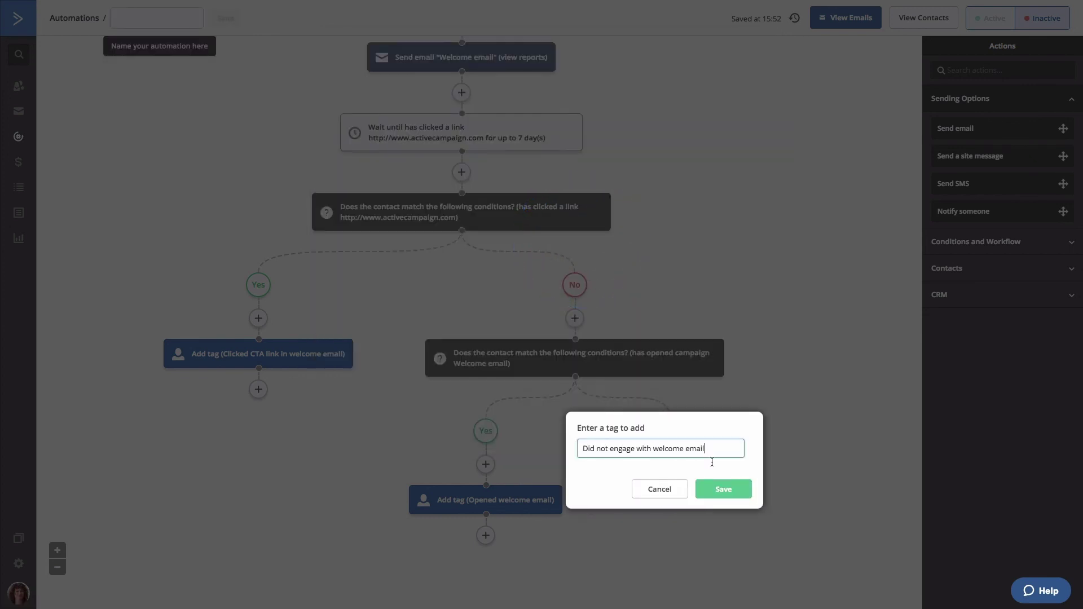
click(717, 488)
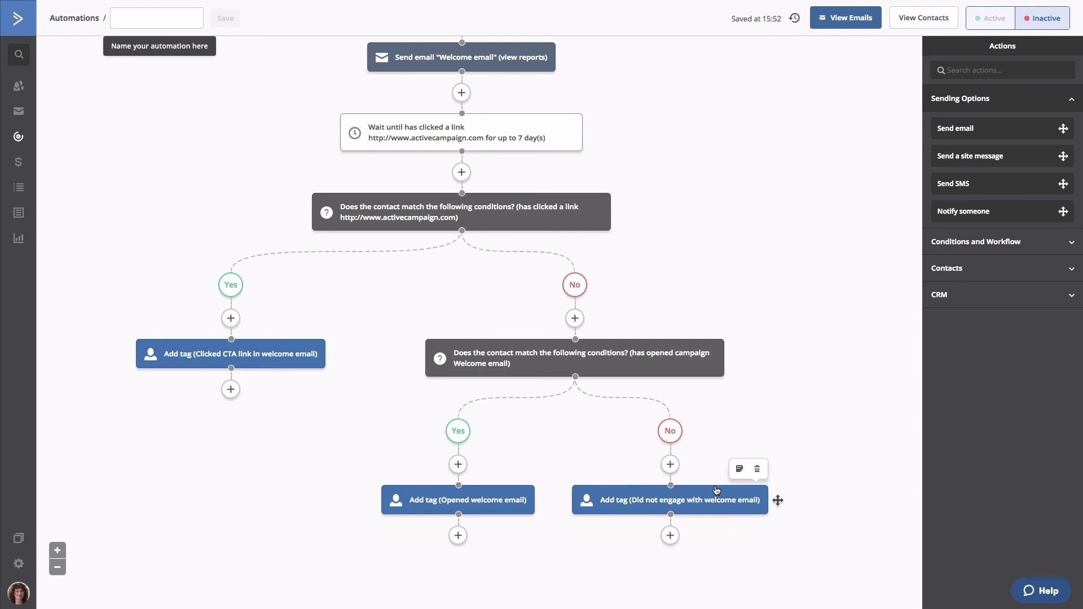
Step: Name the automation 'Welcome series' and save the name
click(164, 10)
text(Welcome series)
click(234, 19)
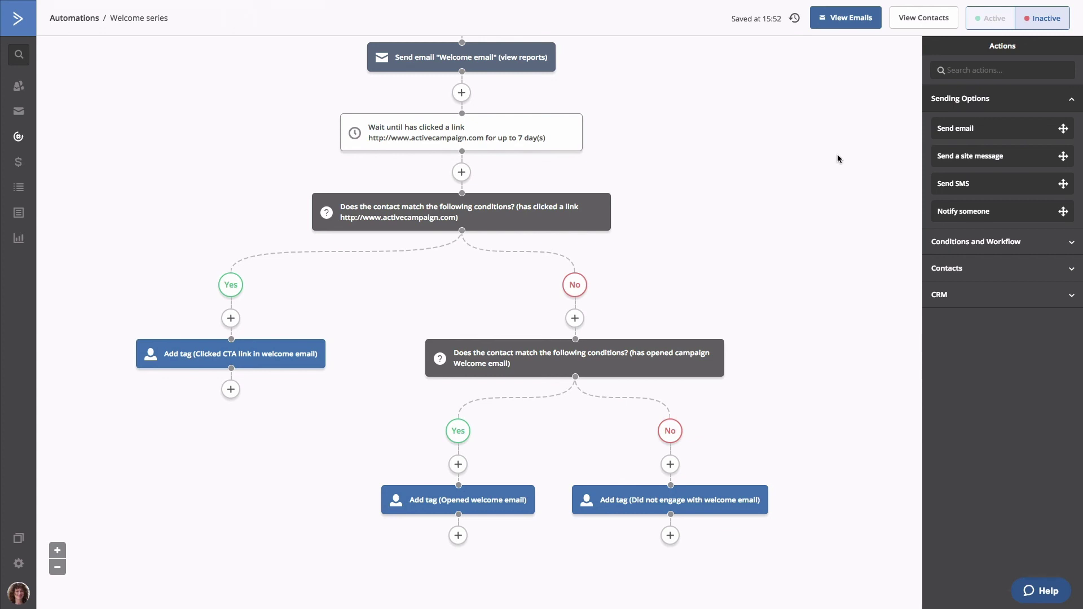
Step: Switch the automation to Active and review the finished workflow
click(990, 18)
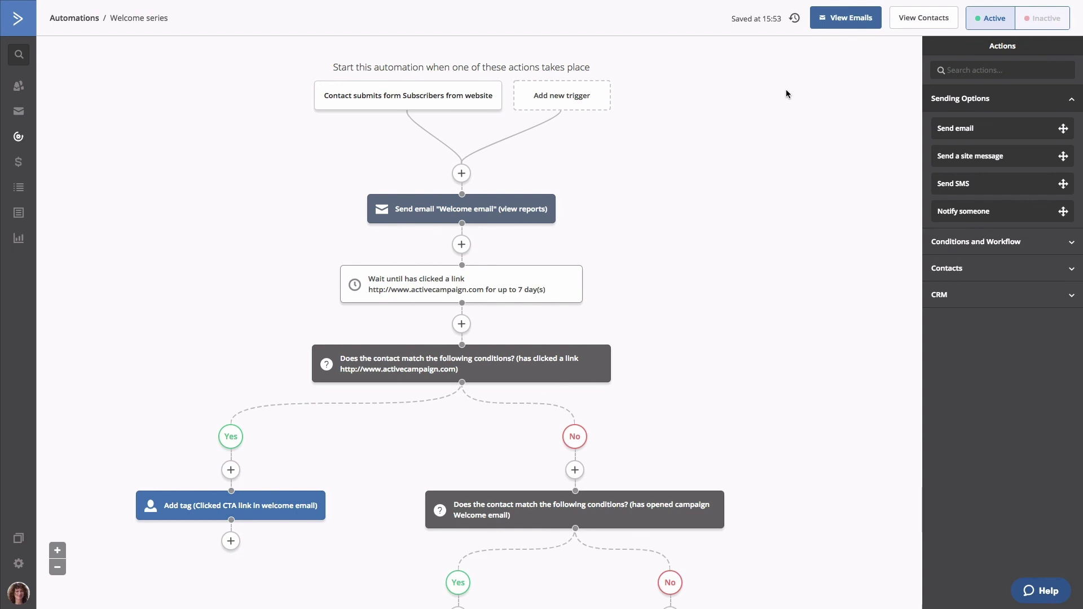
scroll(787, 94, down, 1)
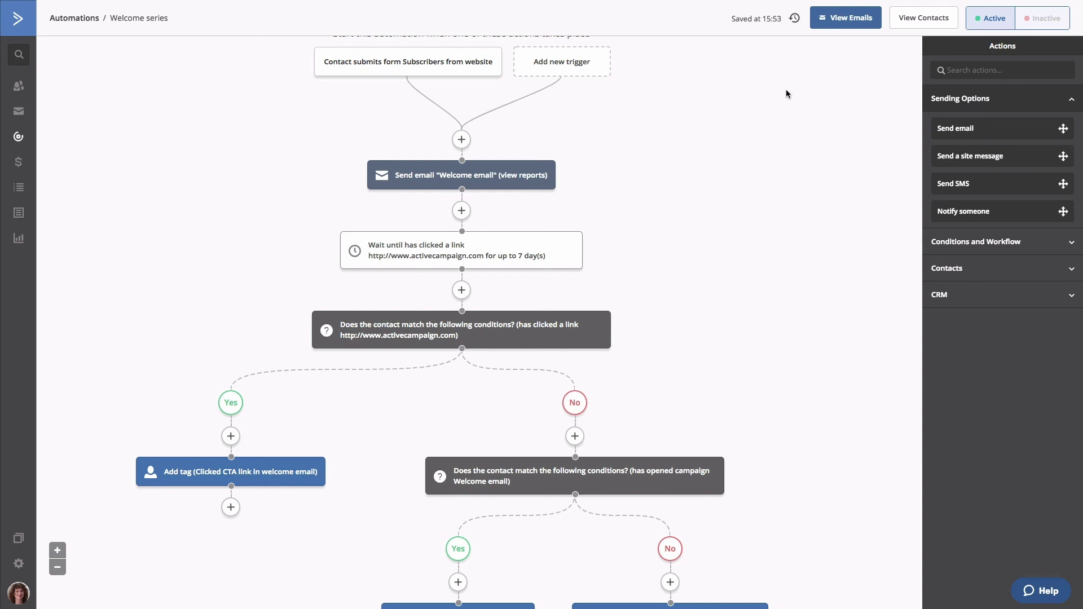
scroll(787, 94, down, 1)
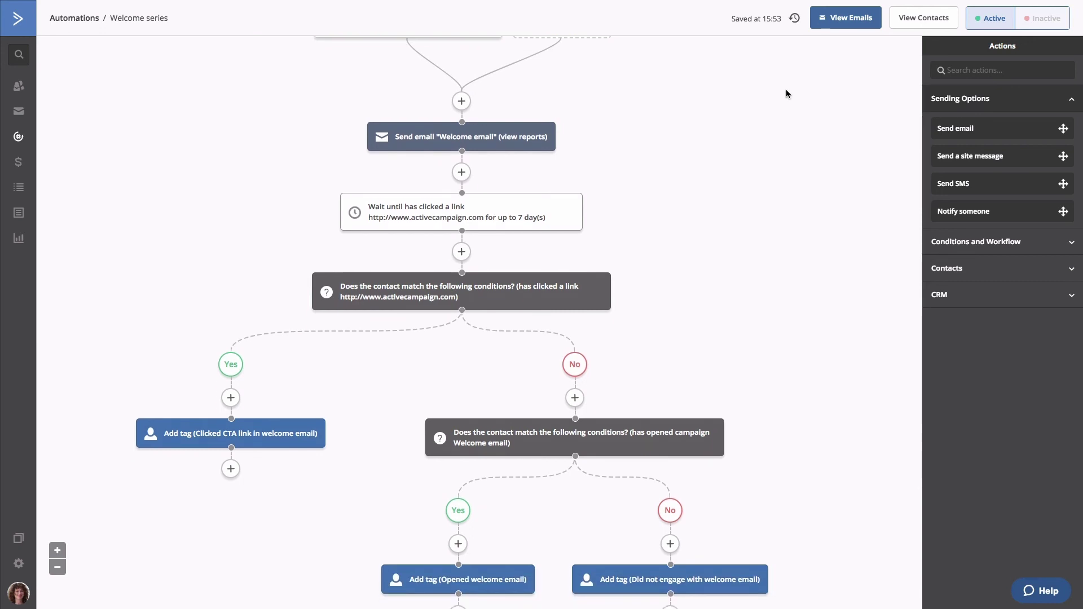
scroll(787, 93, down, 2)
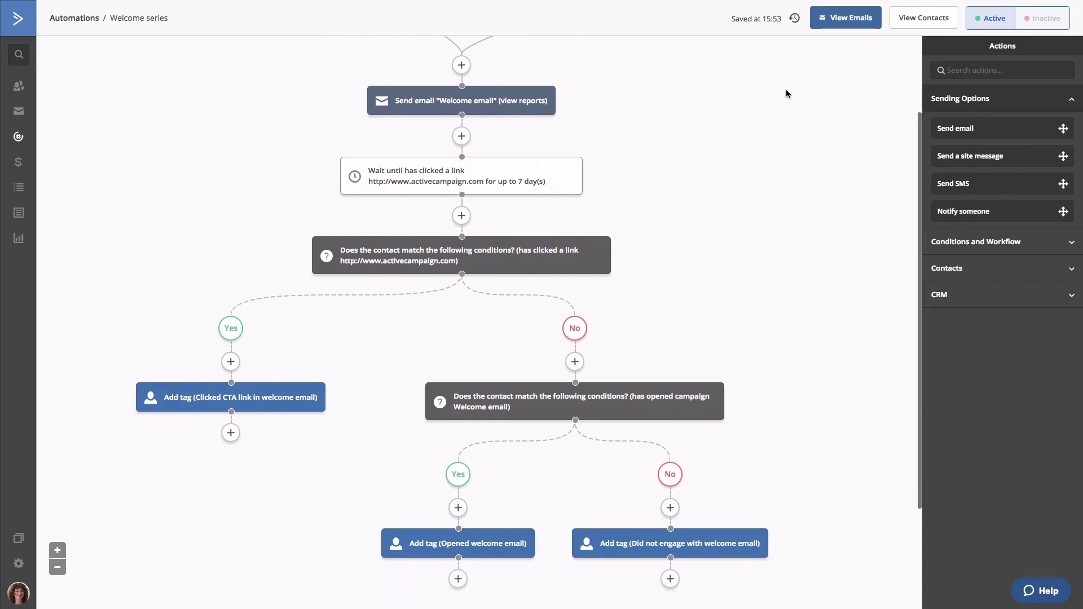